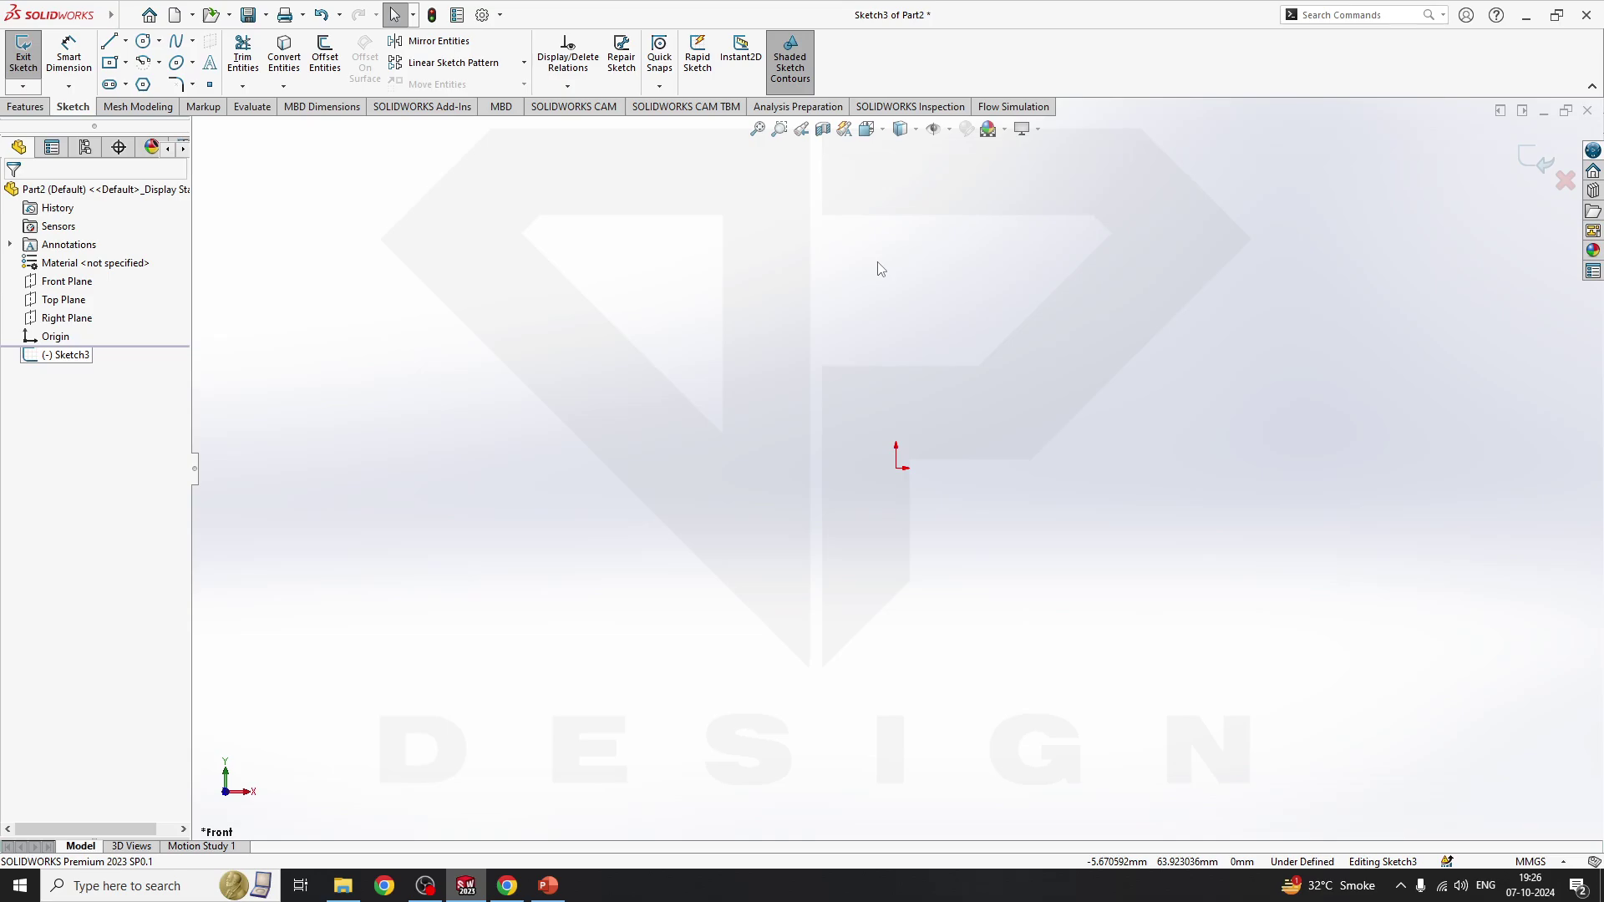
- Draw a vertical centerline passing through the origin
right_click(67, 281)
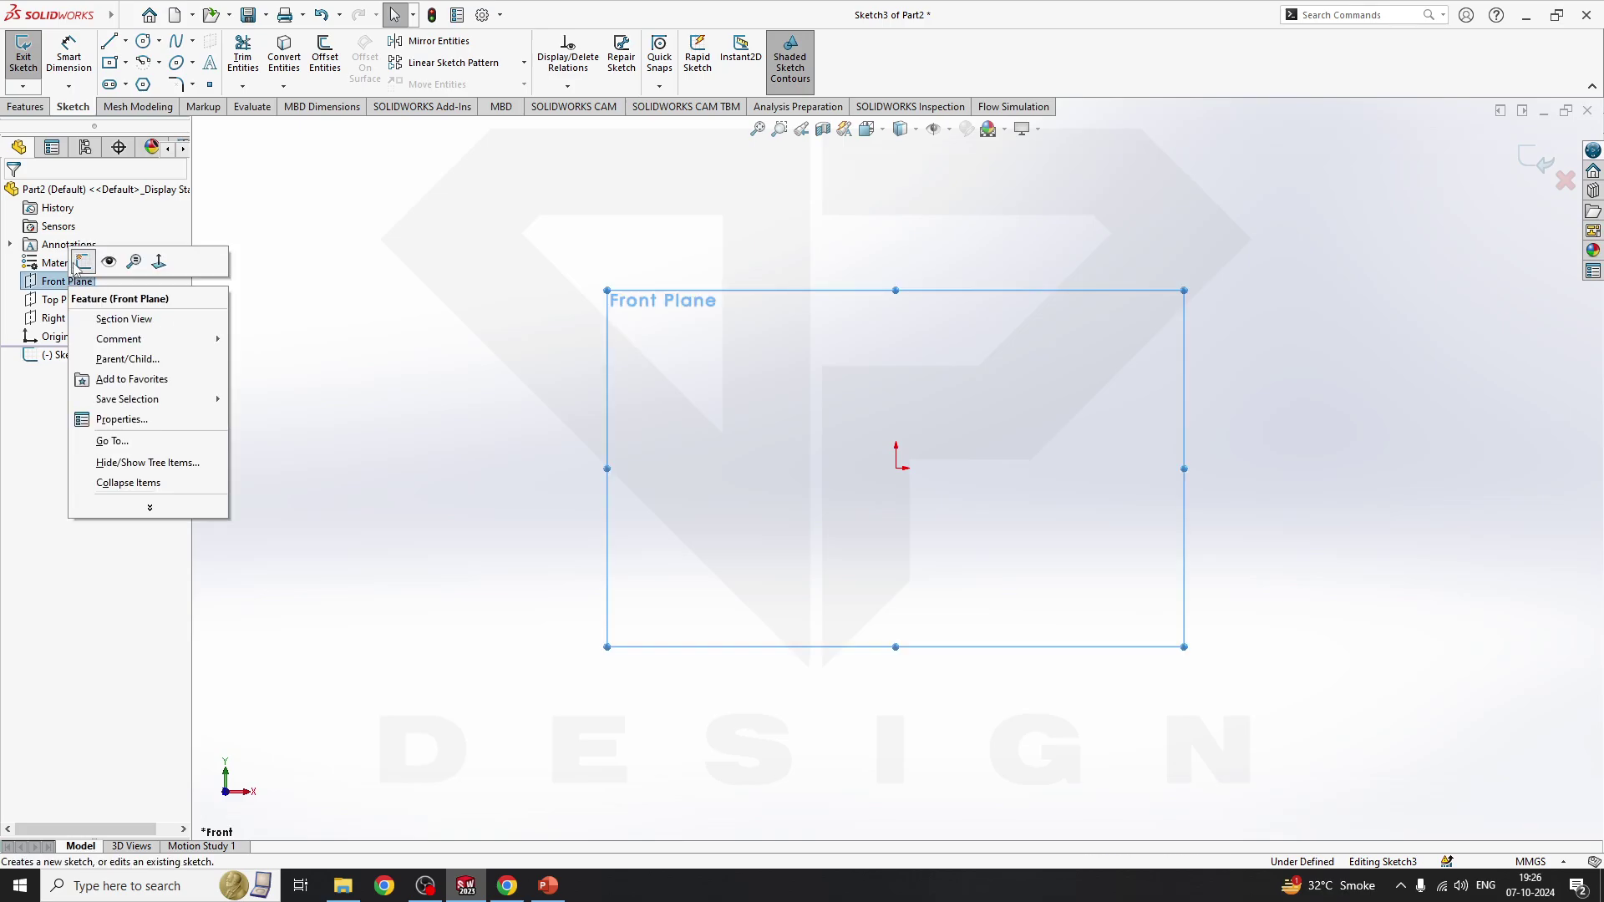
click(374, 330)
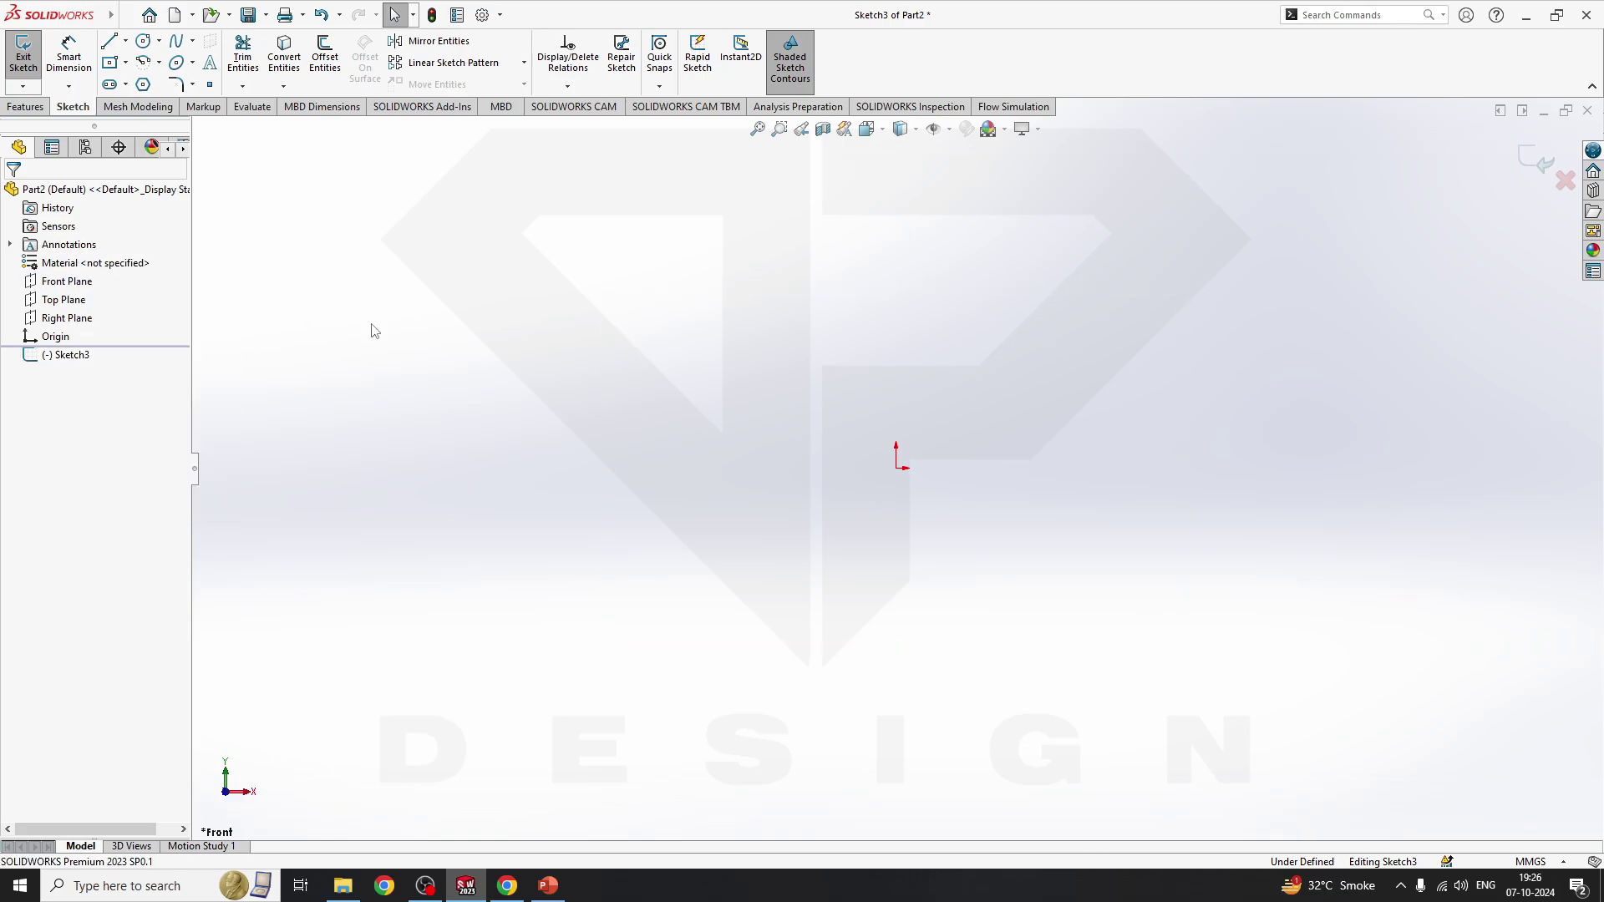
click(125, 40)
click(147, 82)
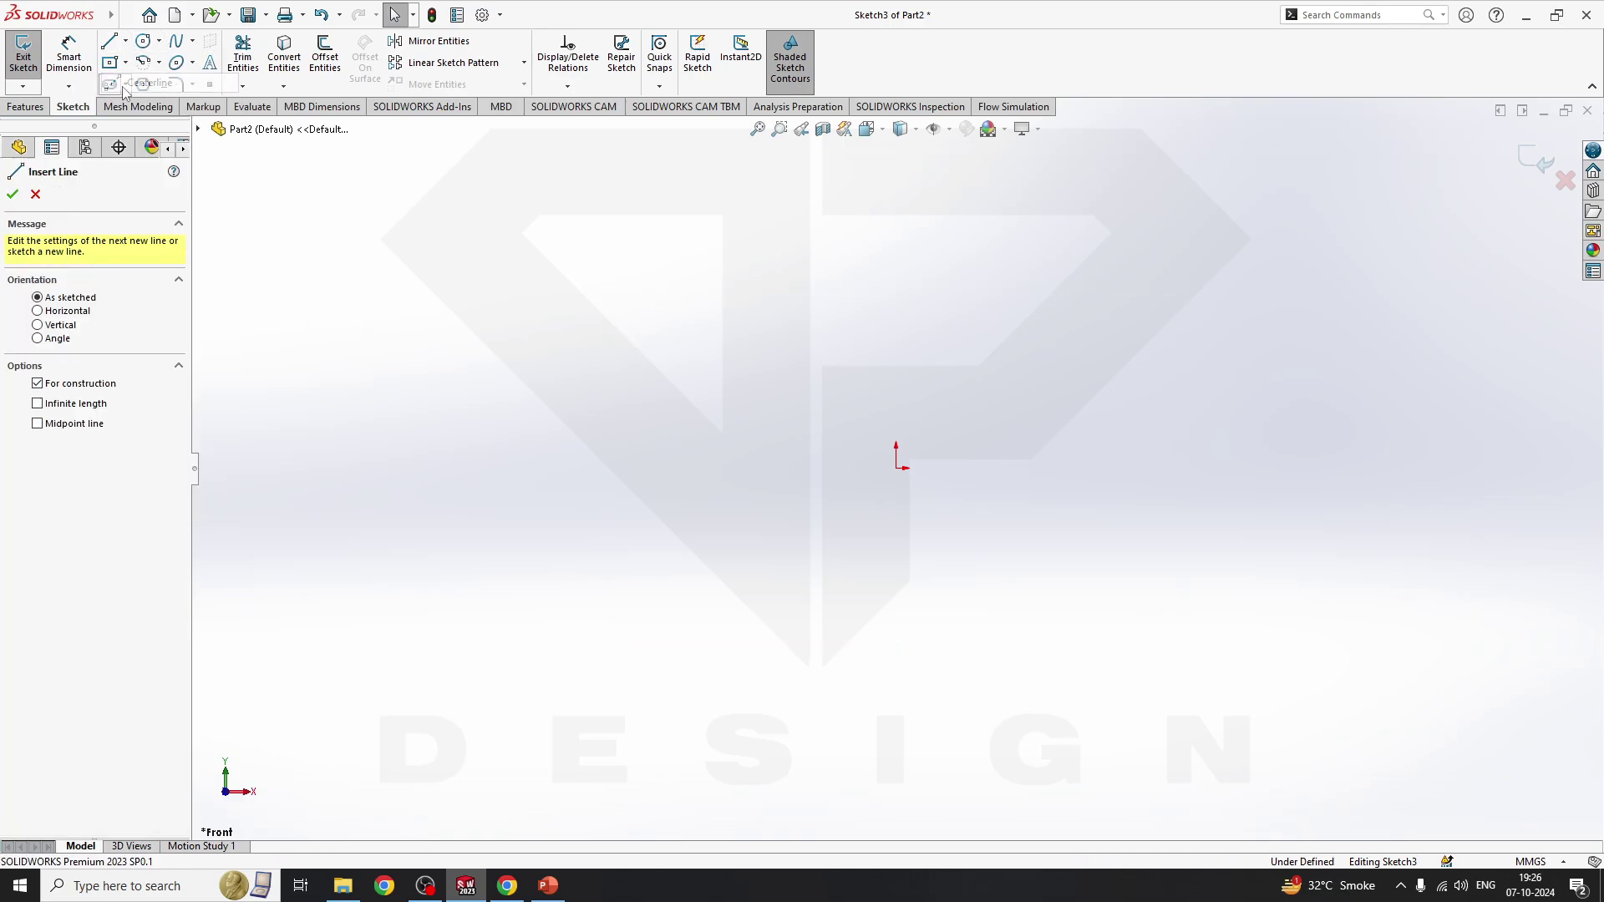
click(895, 286)
click(896, 610)
key(Escape)
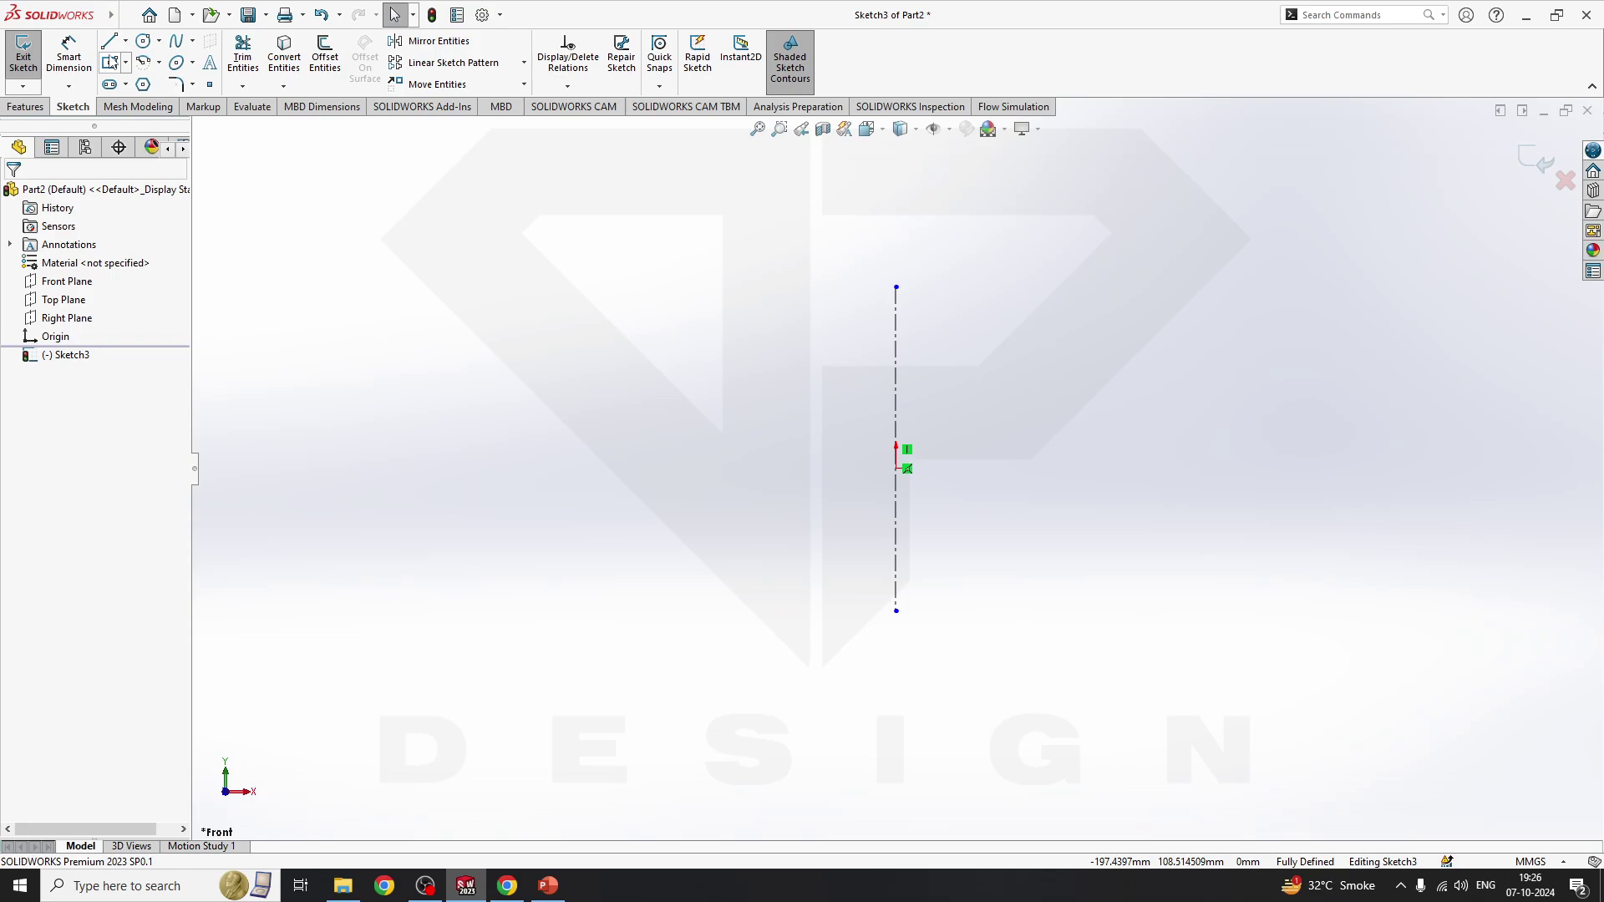
- Draw three circles right of the centerline: a large top one and two smaller ones below
click(143, 40)
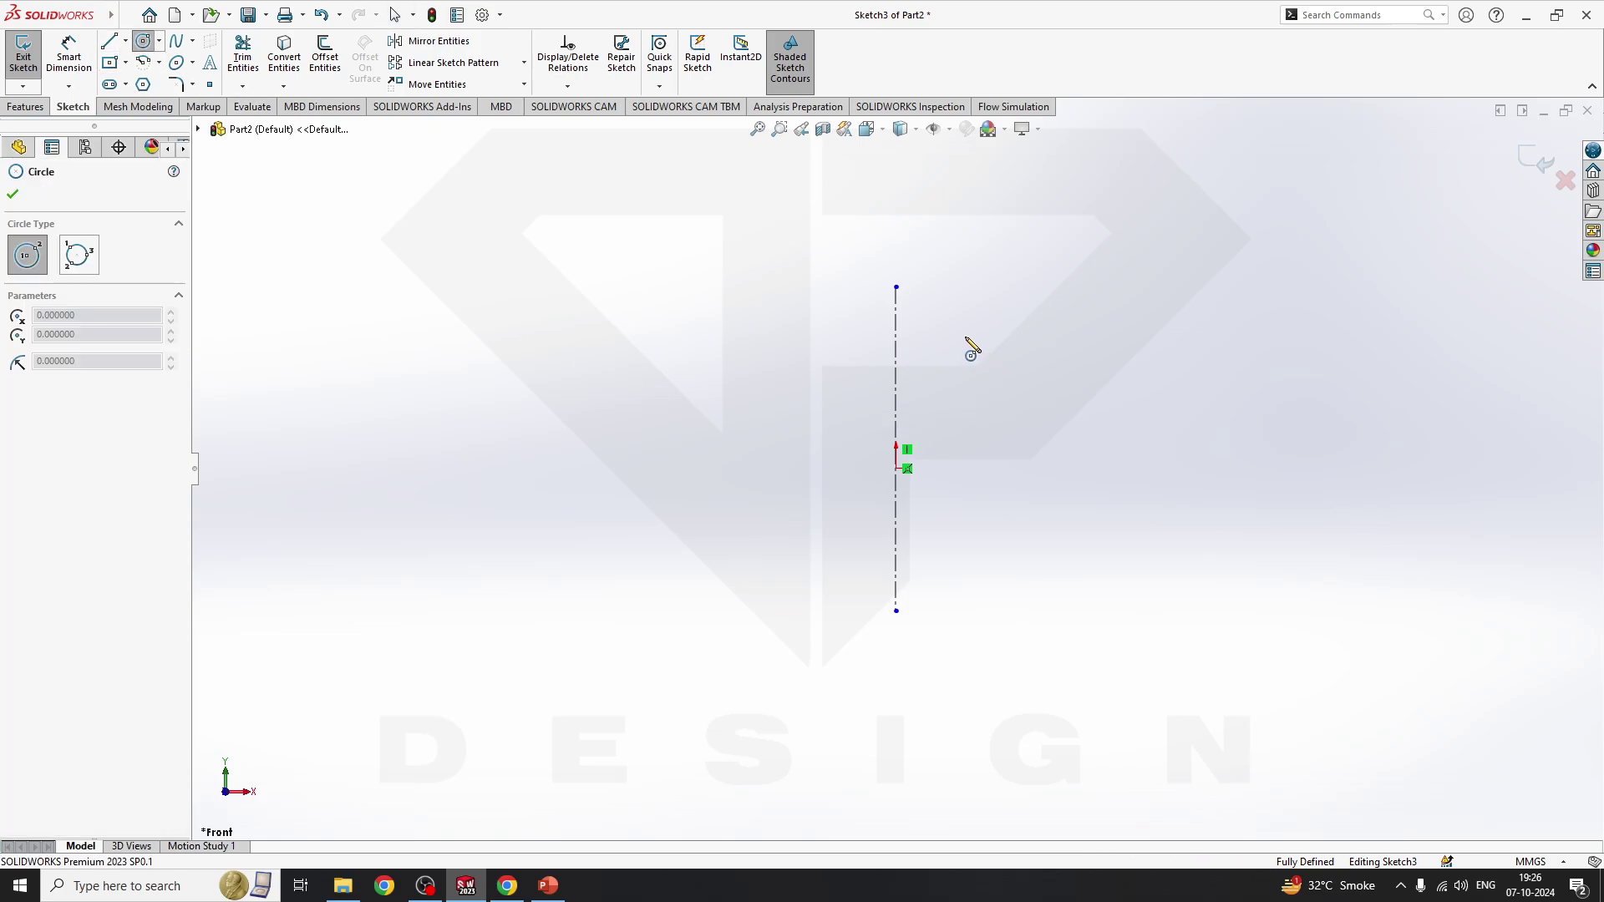
drag(958, 328, 961, 387)
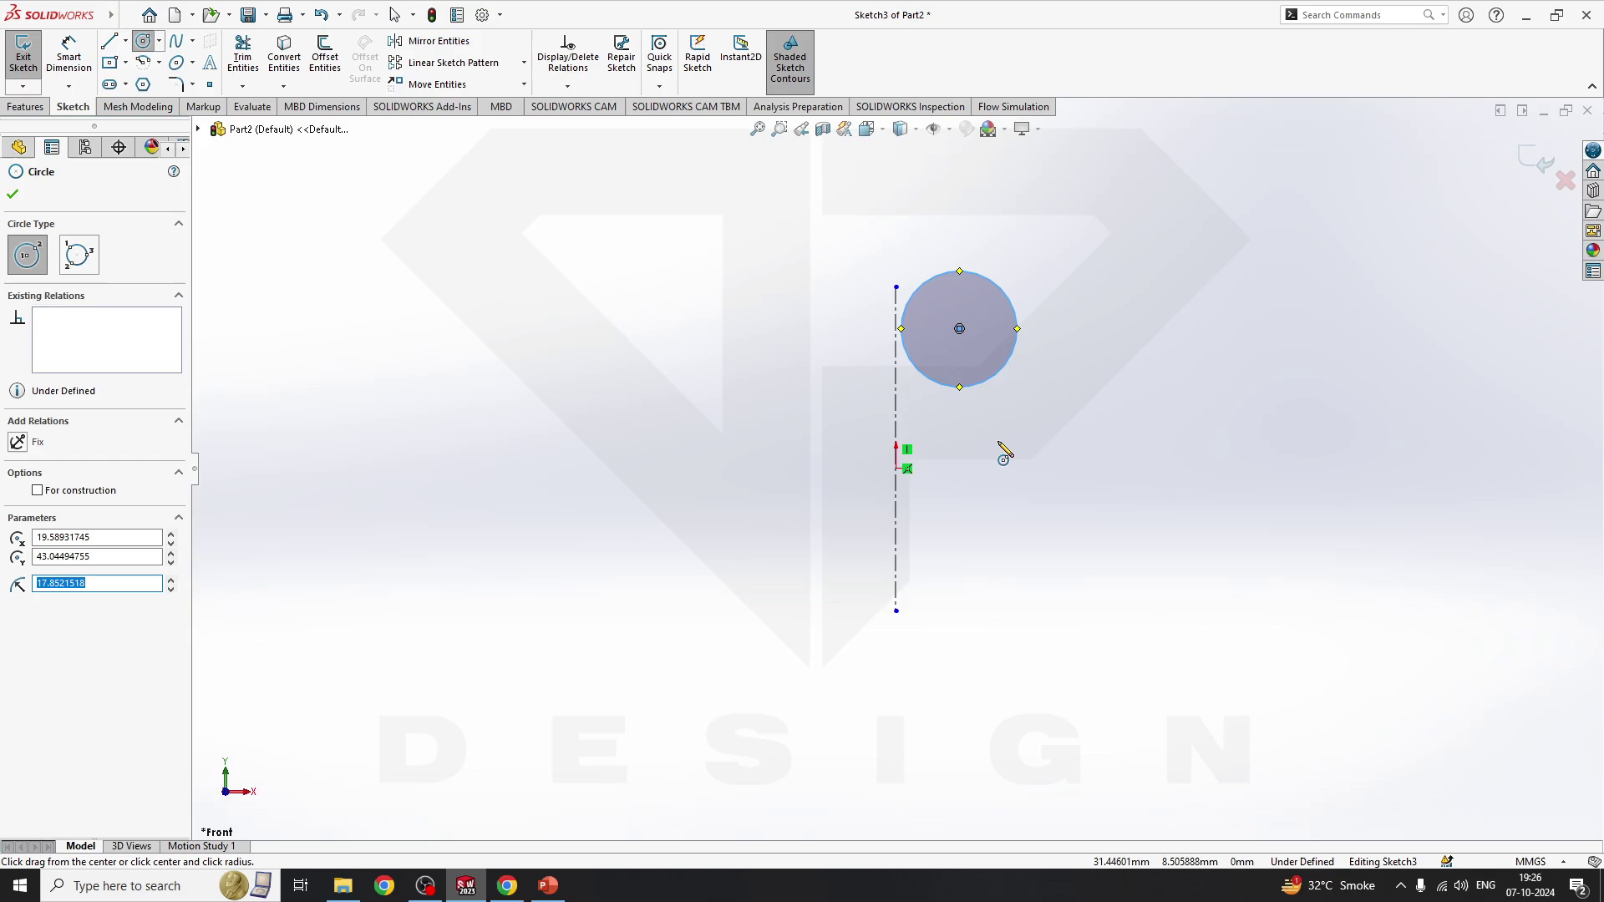
drag(999, 441, 1016, 464)
drag(1070, 575, 1107, 580)
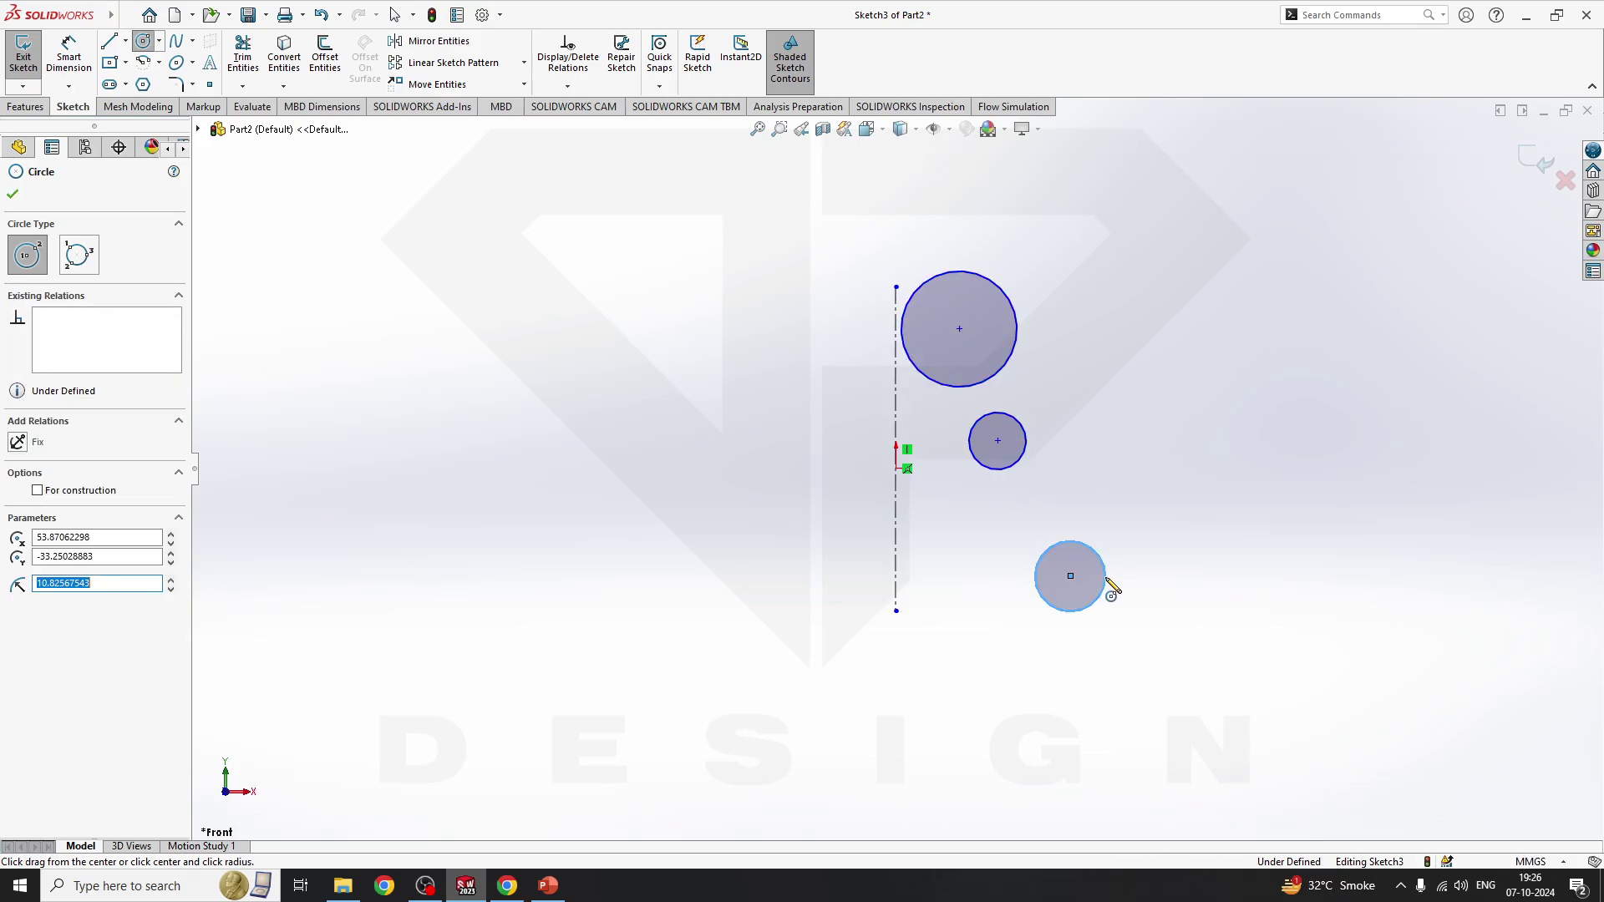
key(Escape)
click(68, 58)
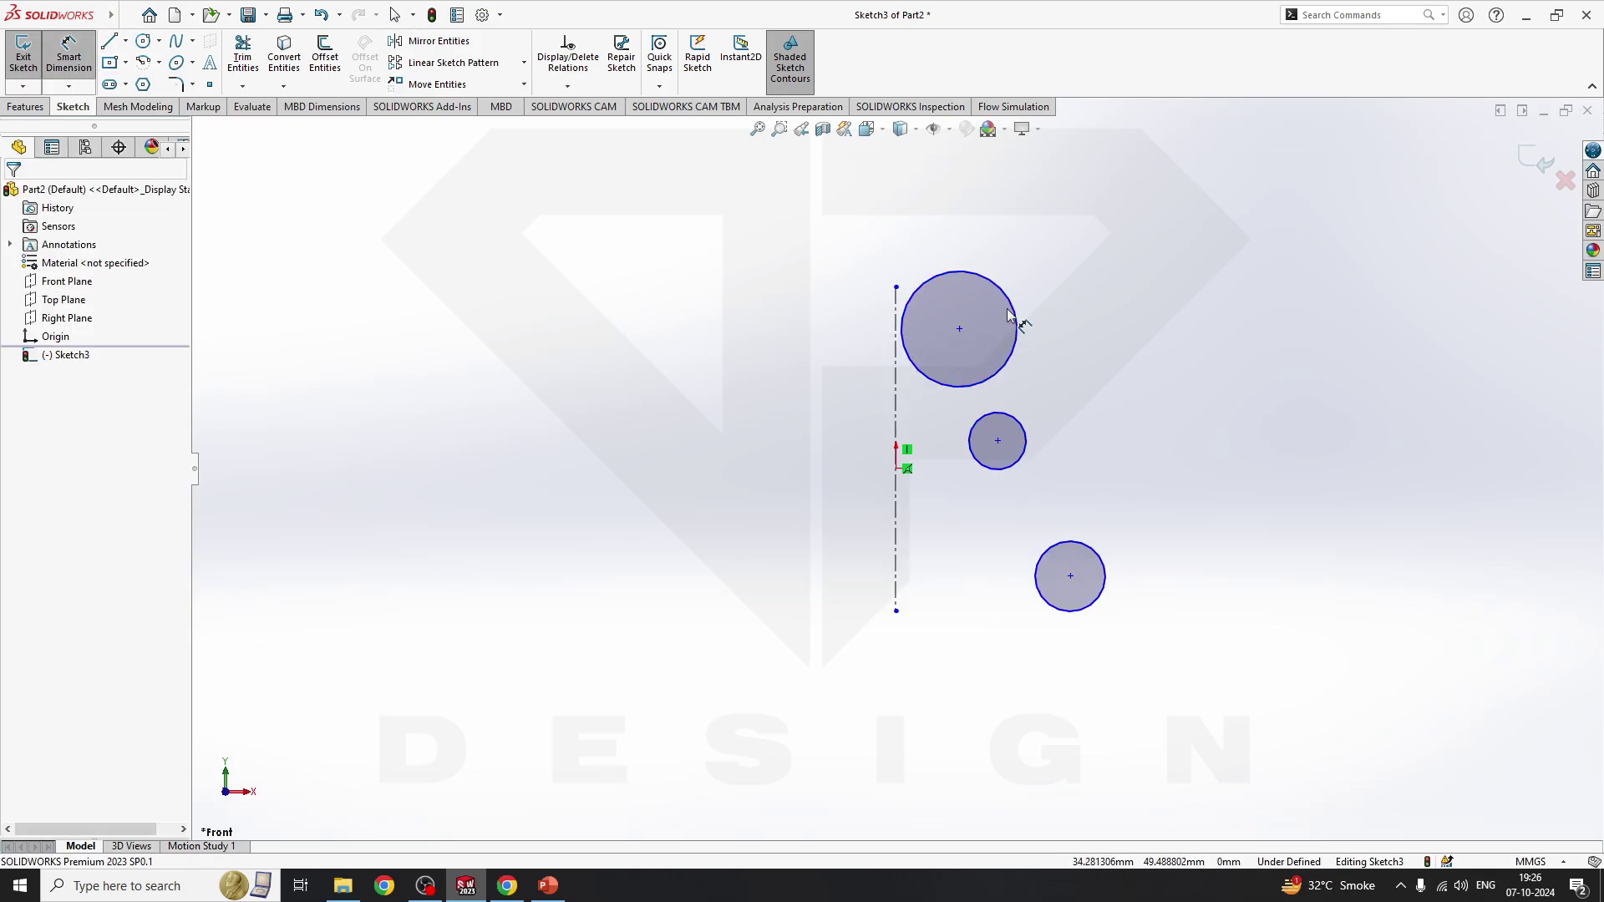
- Draw a line linking the centres of the top, middle and bottom circles
key(l)
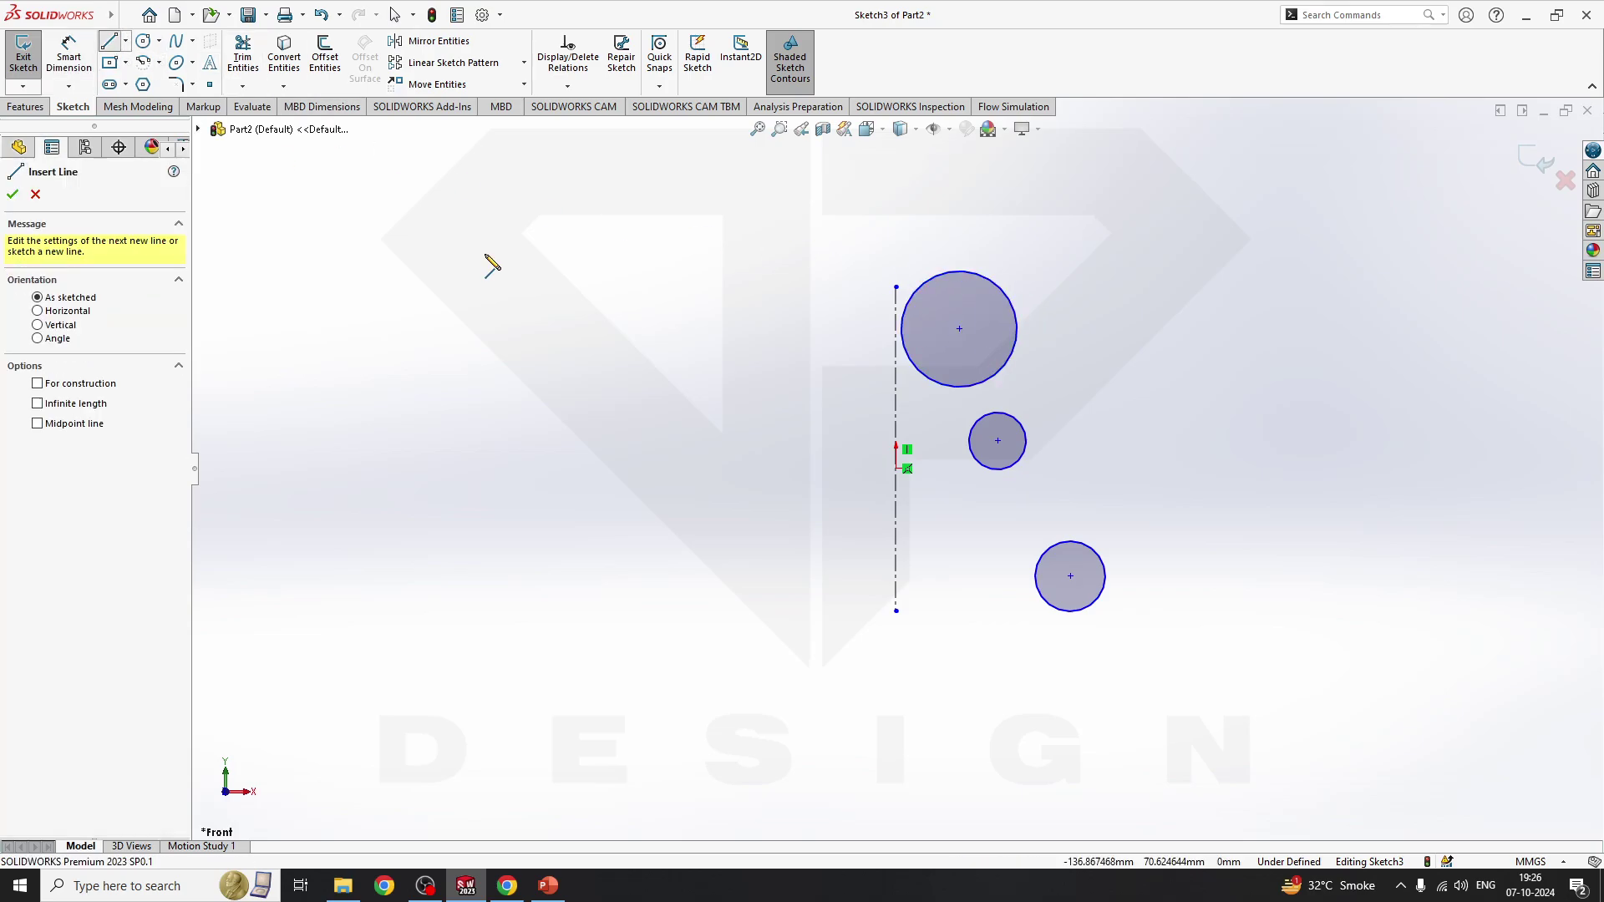
click(958, 330)
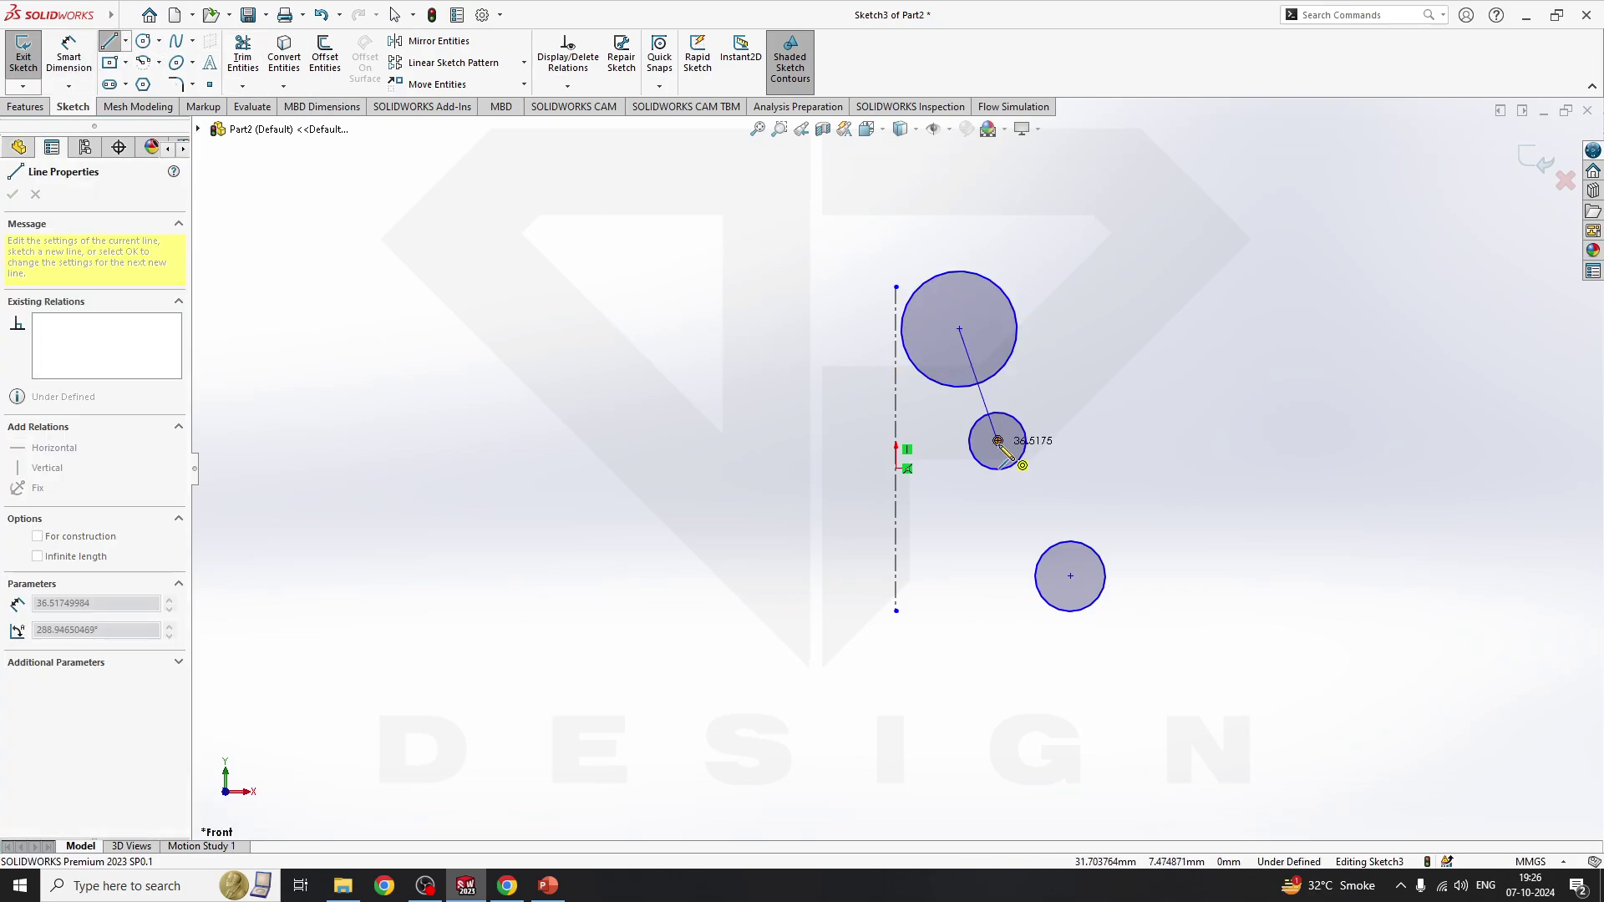
click(998, 441)
double_click(1070, 575)
key(Escape)
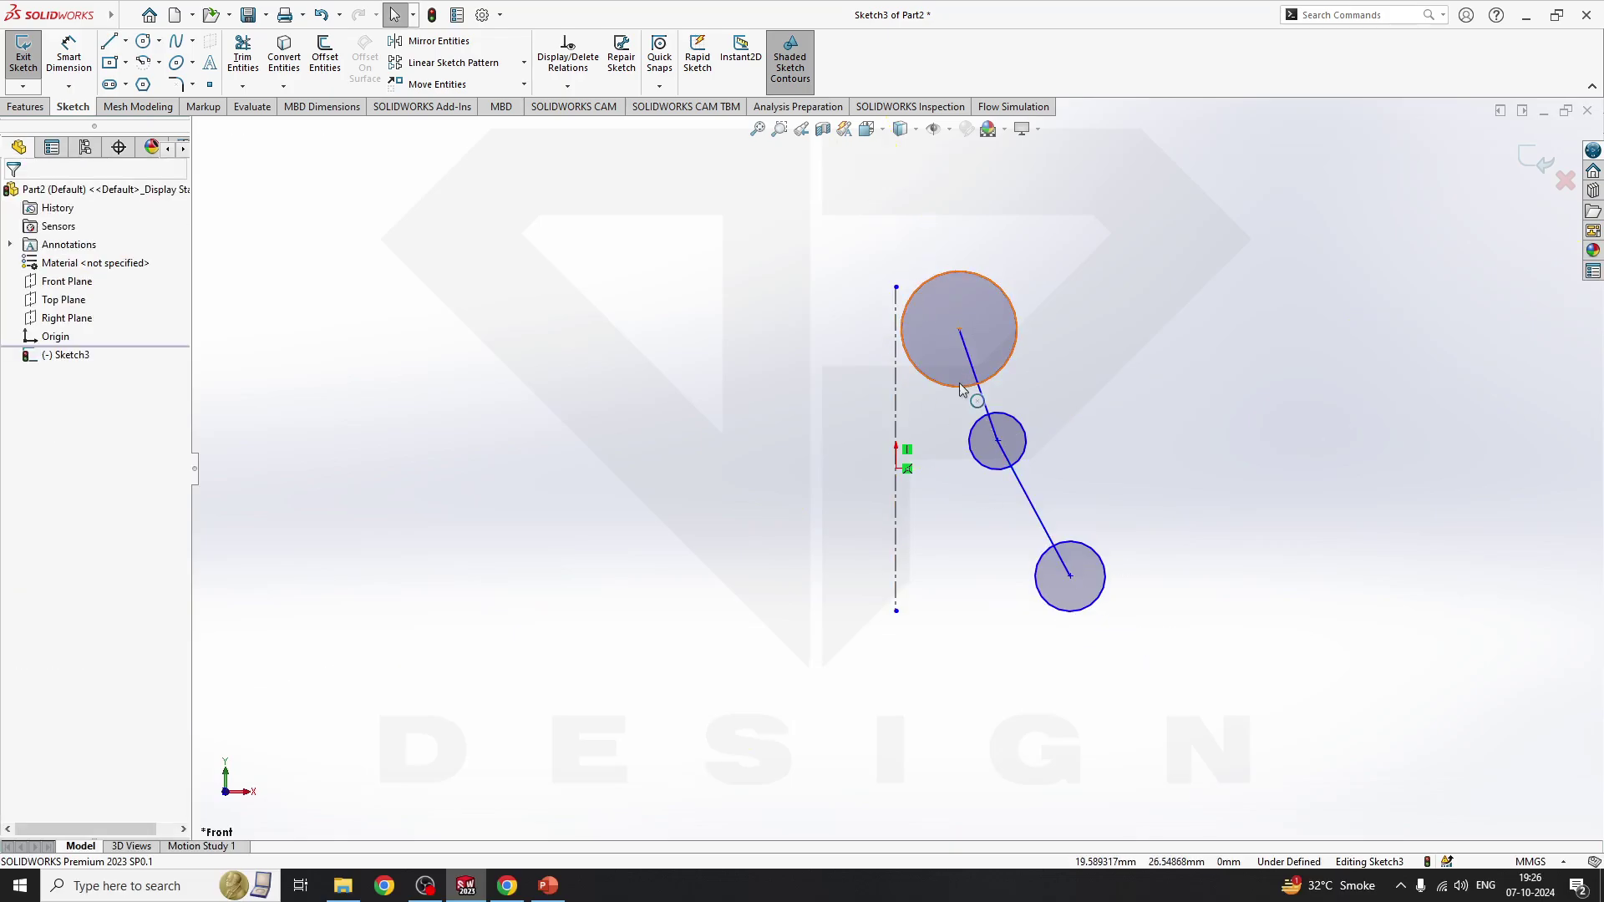
- Make the middle circle slightly smaller
click(126, 42)
click(150, 83)
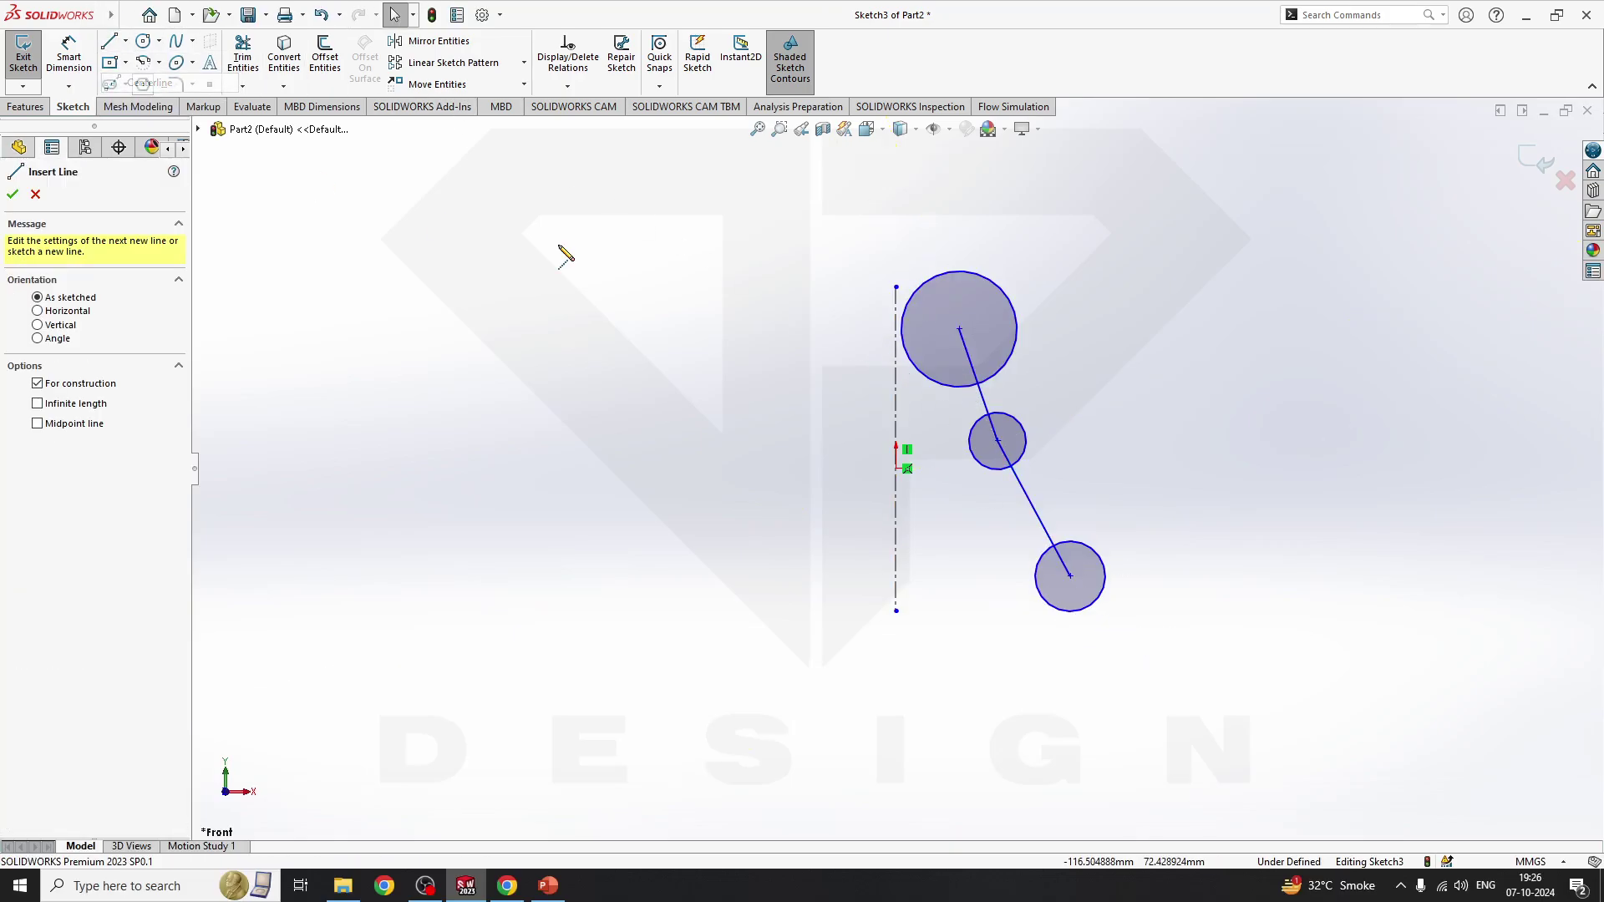
click(915, 368)
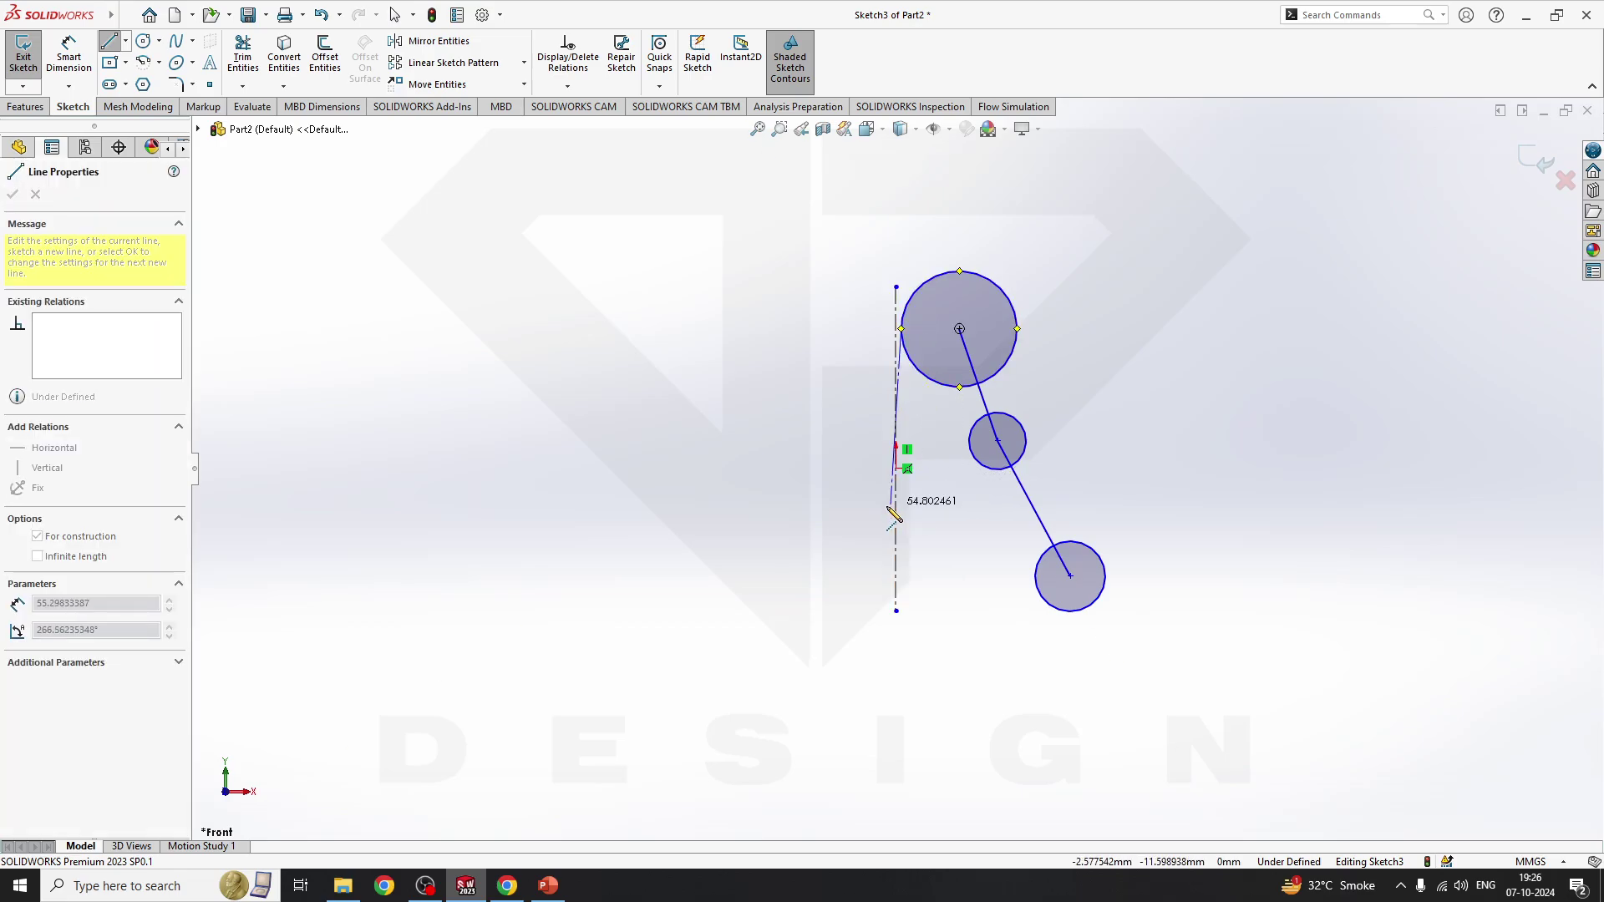
key(Escape)
mouse_move(980, 464)
mouse_down()
mouse_move(963, 490)
mouse_move(988, 454)
mouse_up()
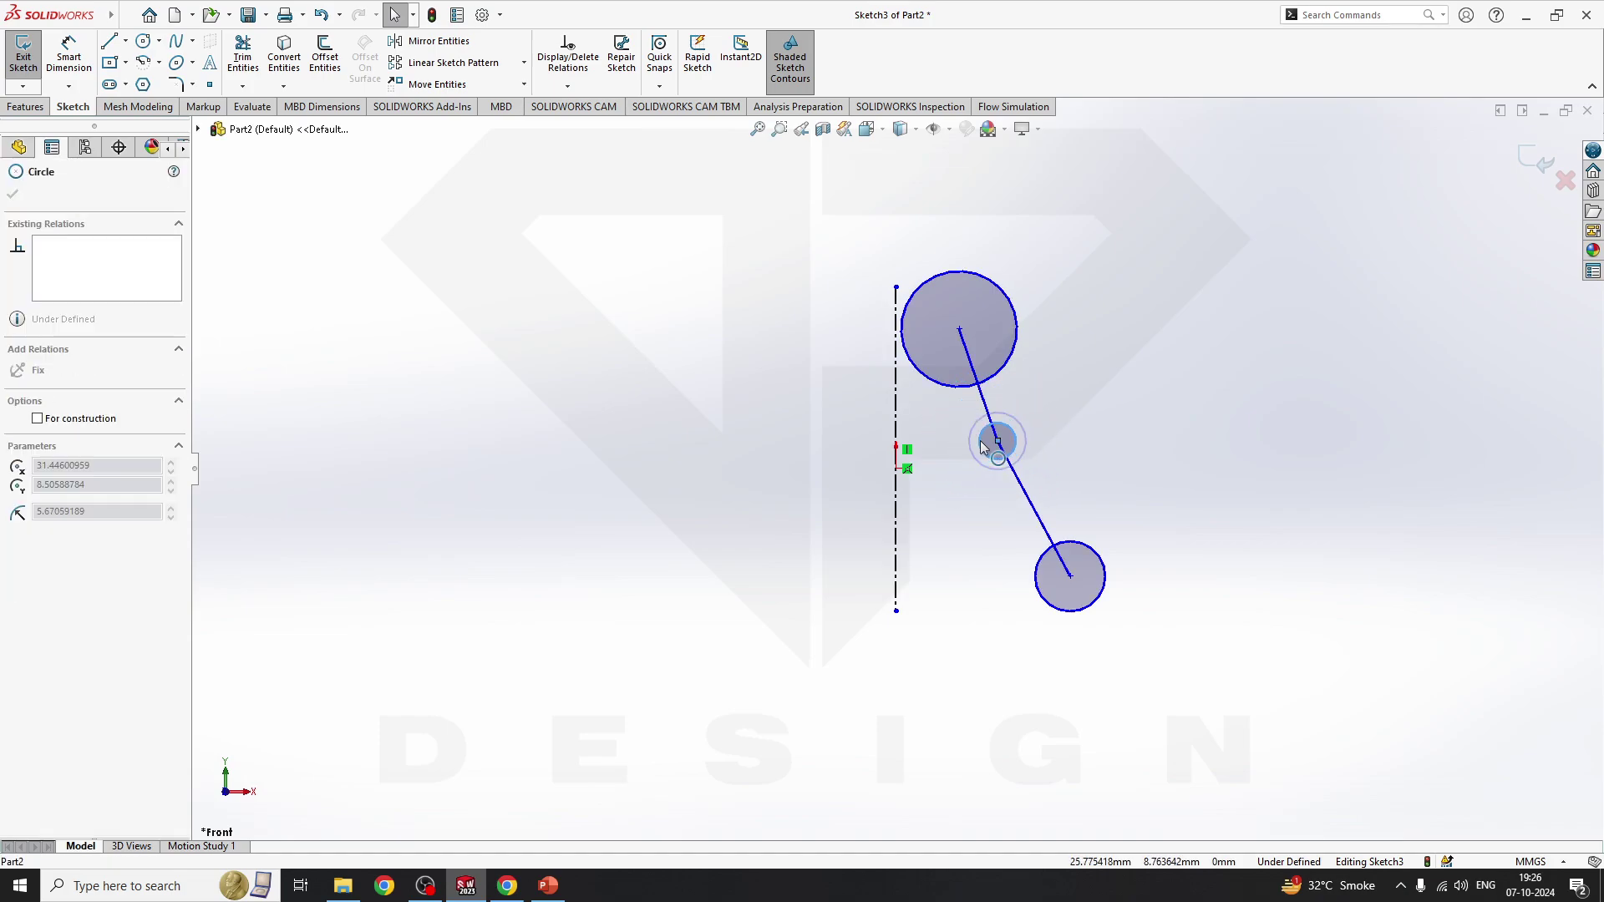
click(1035, 367)
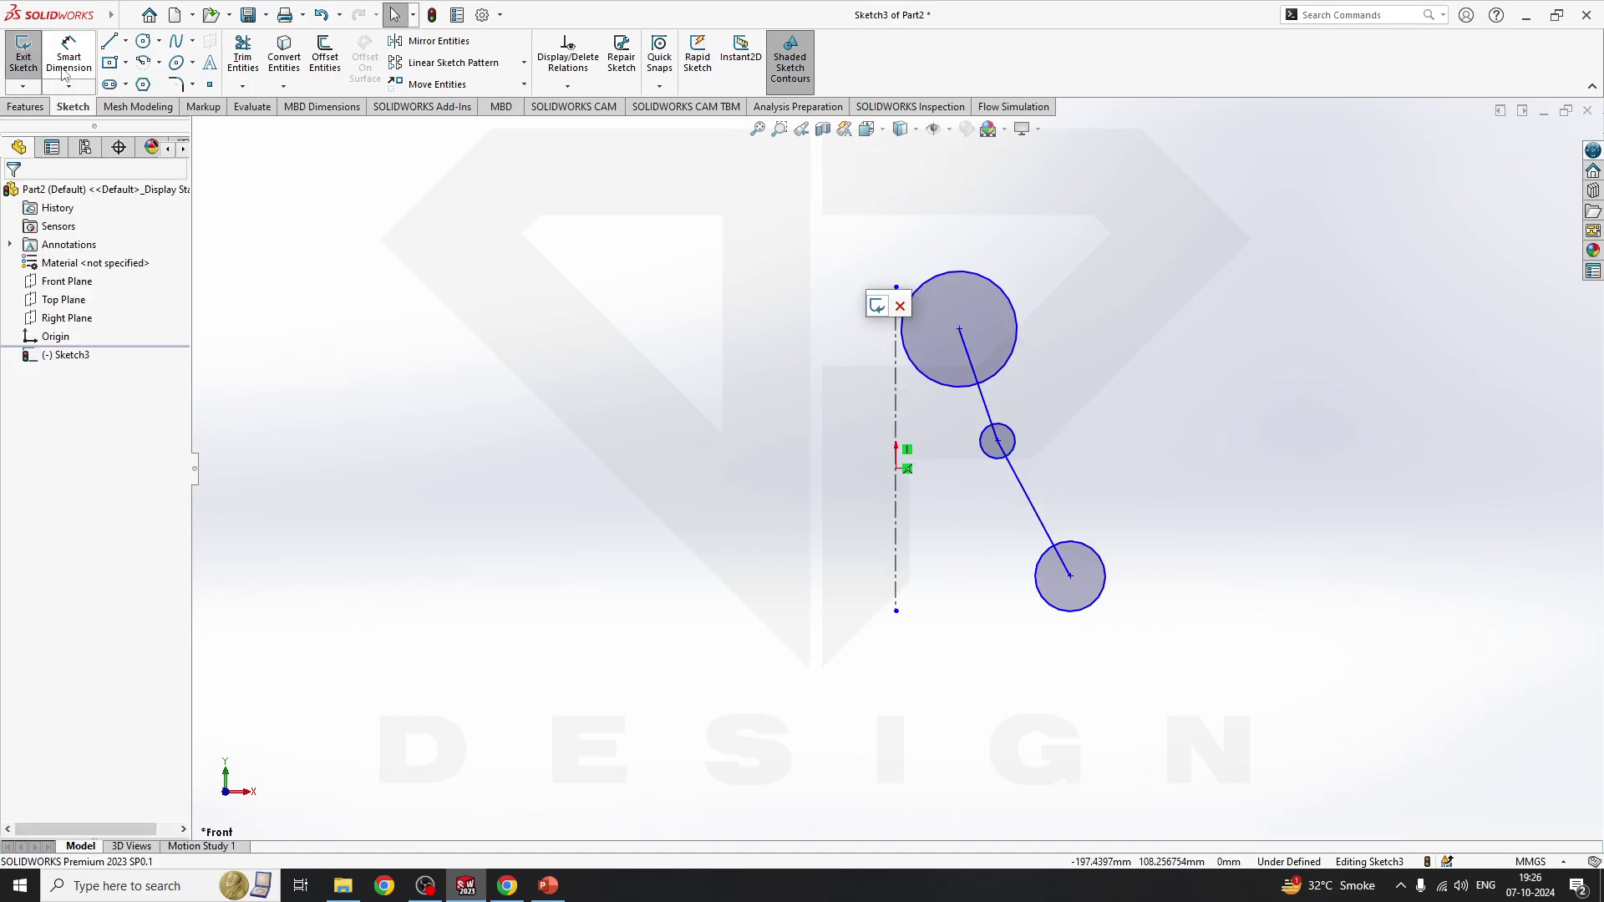
- Dimension the circle diameters: top 300 mm, middle 200 mm, bottom 200 mm
key(d)
click(992, 289)
click(1109, 282)
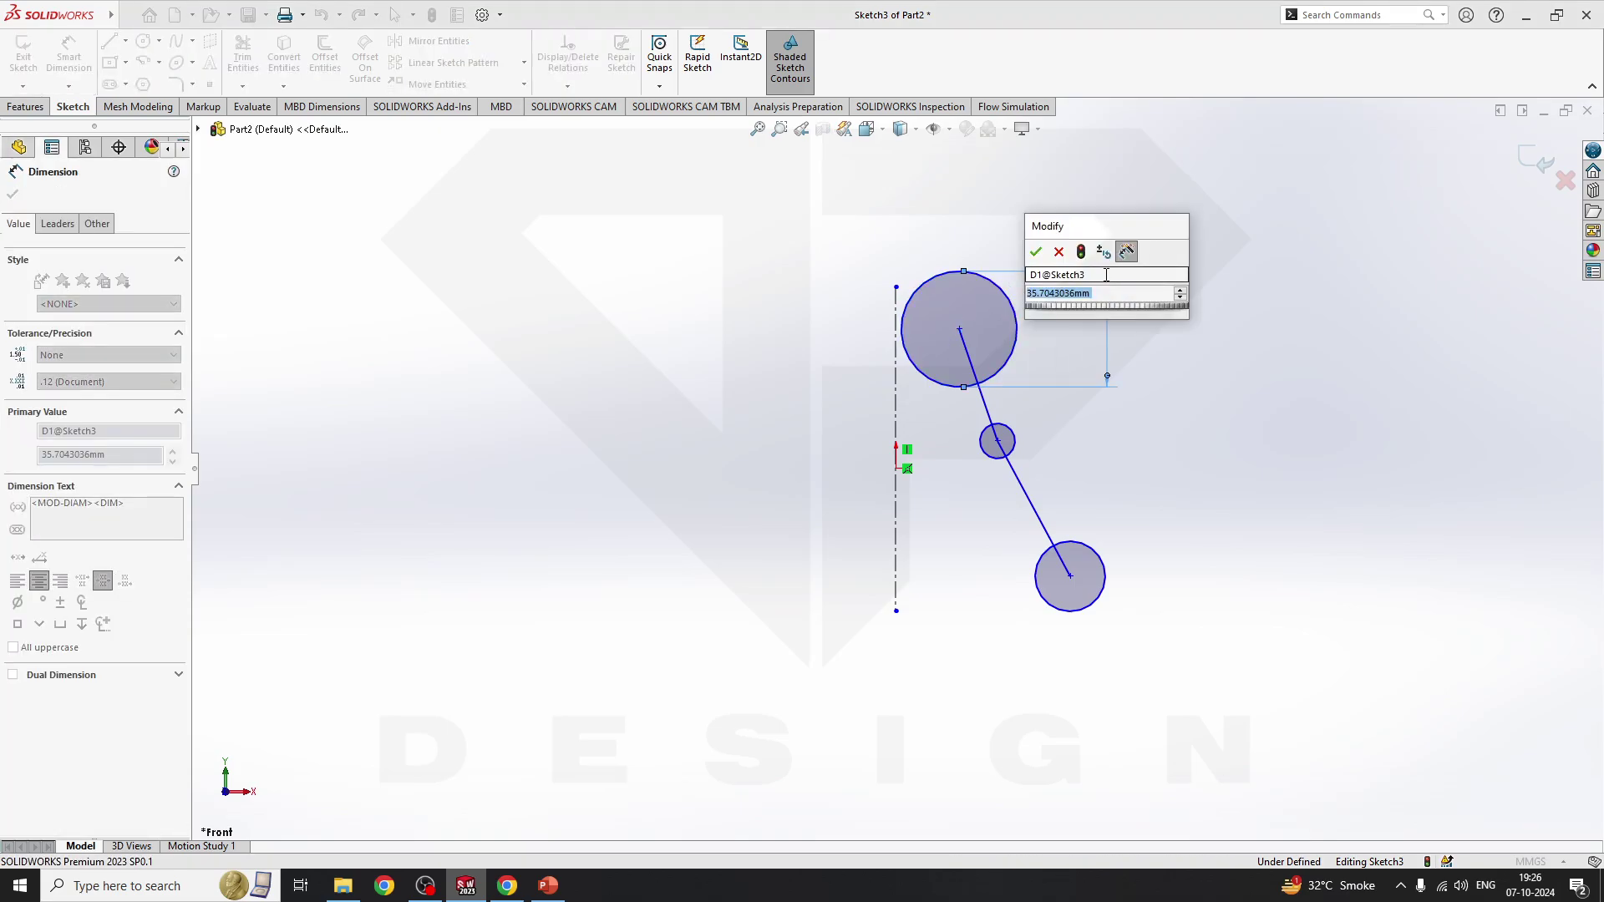
text(300)
key(Return)
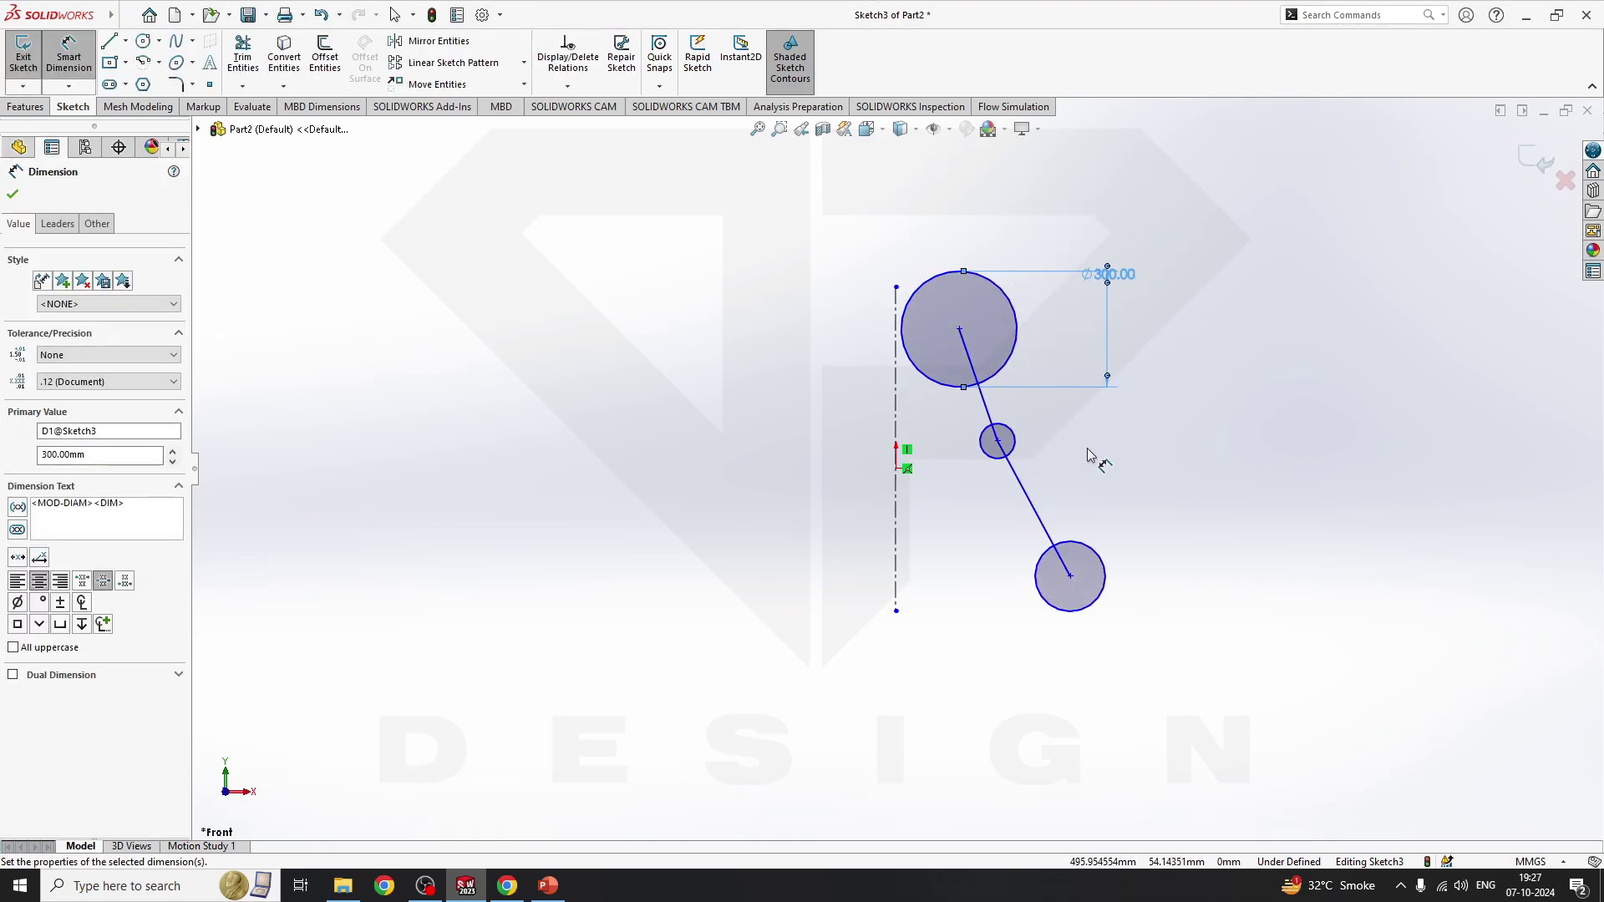
click(1011, 443)
click(1065, 437)
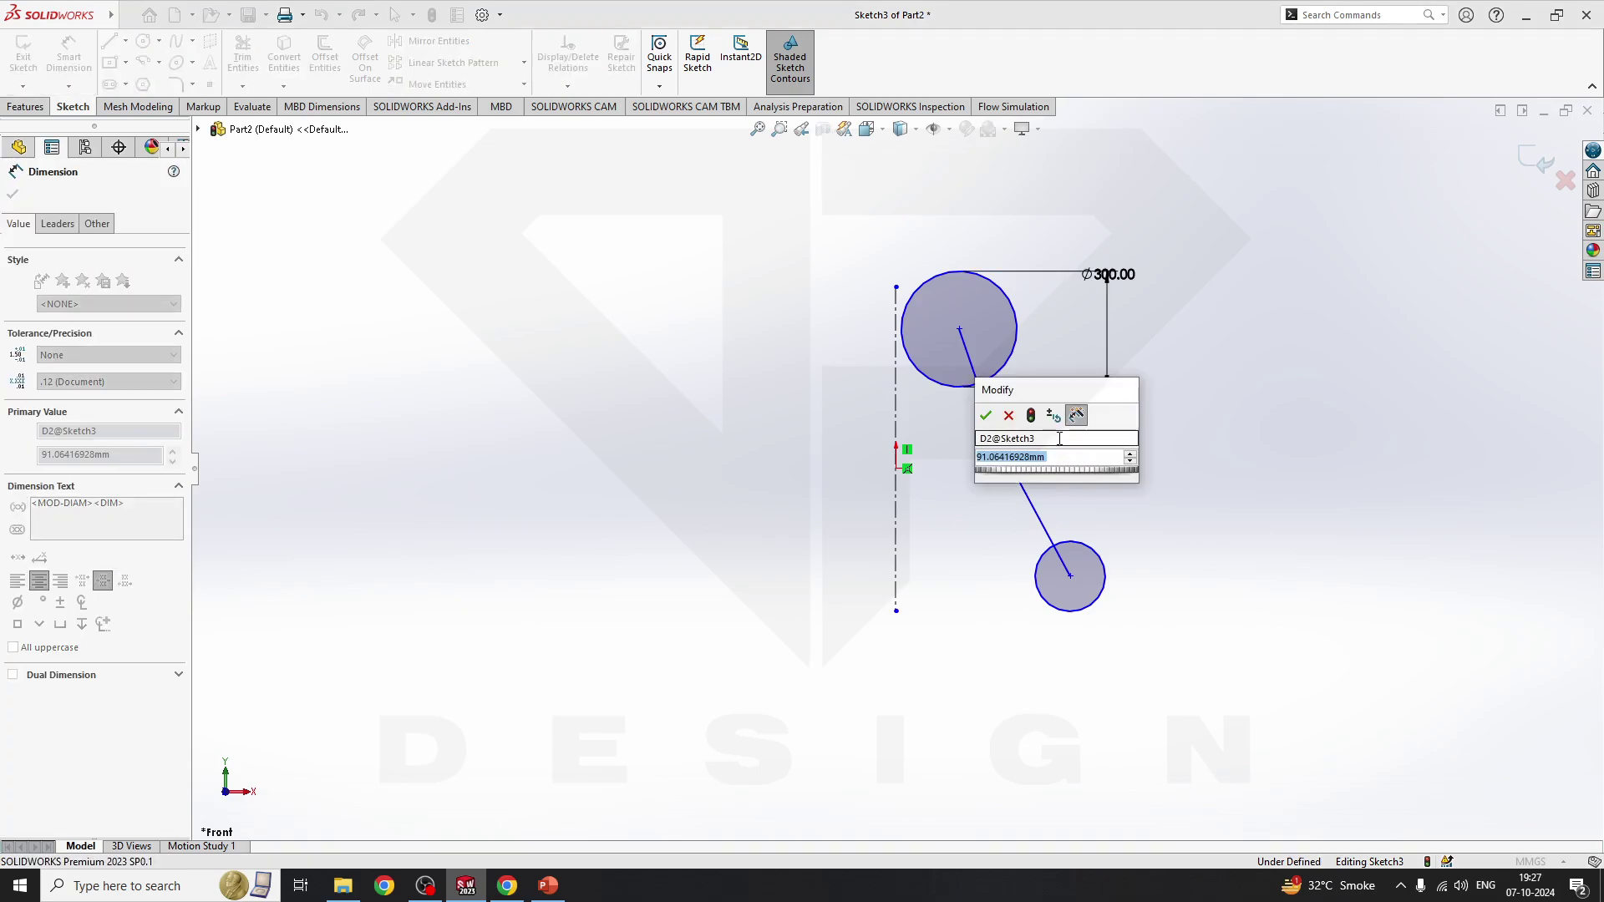
text(200)
key(Return)
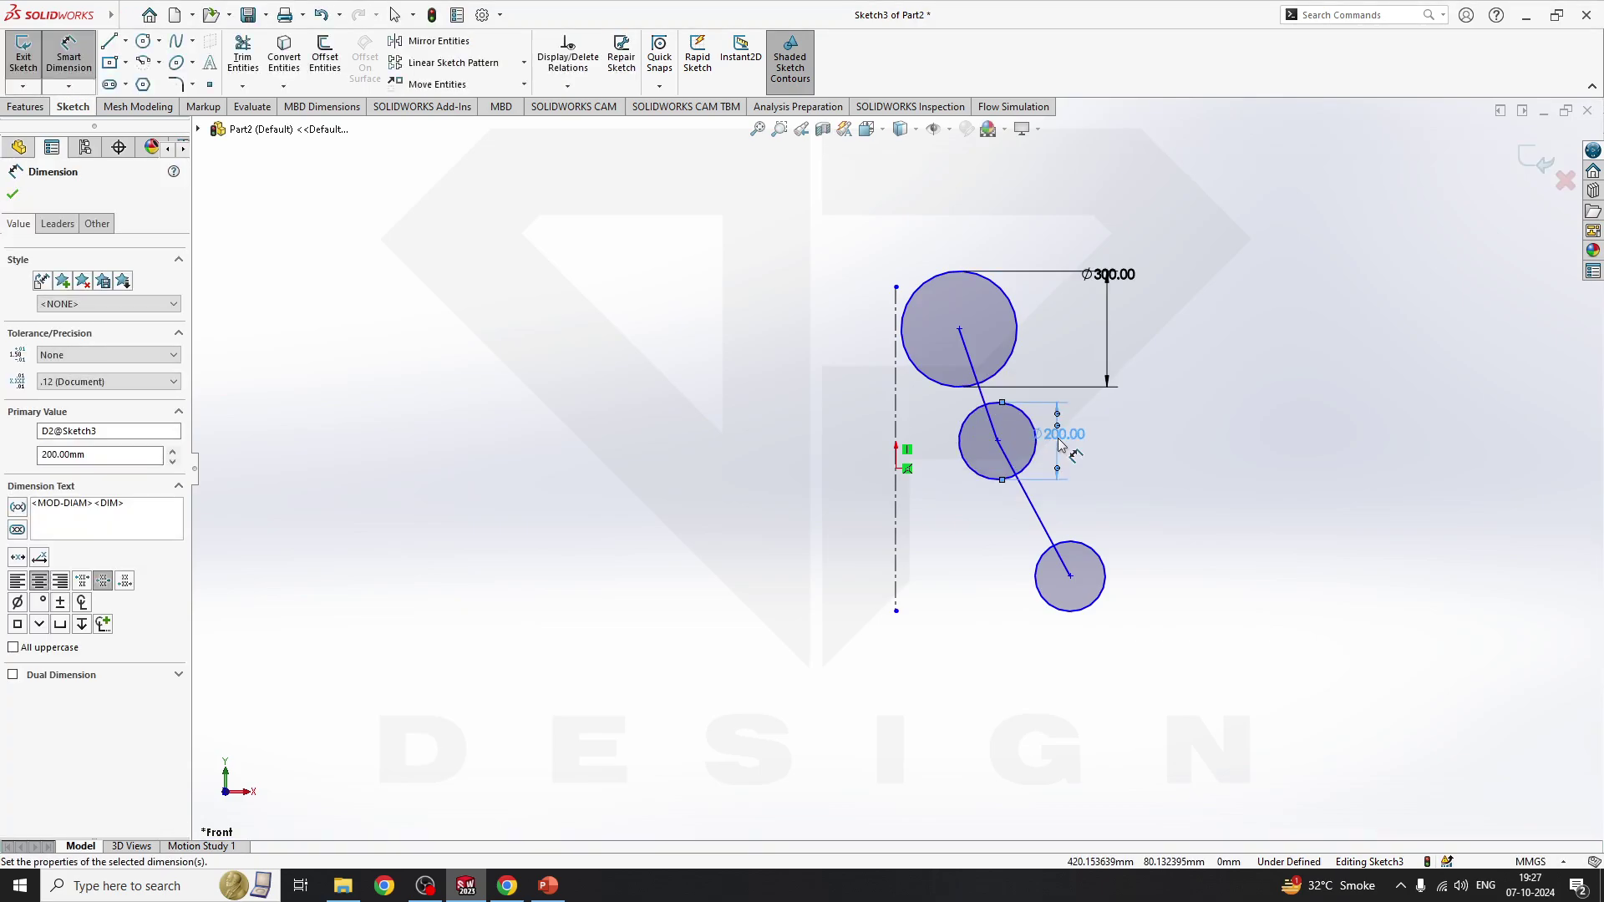
click(1100, 593)
click(1174, 585)
text(200)
key(Return)
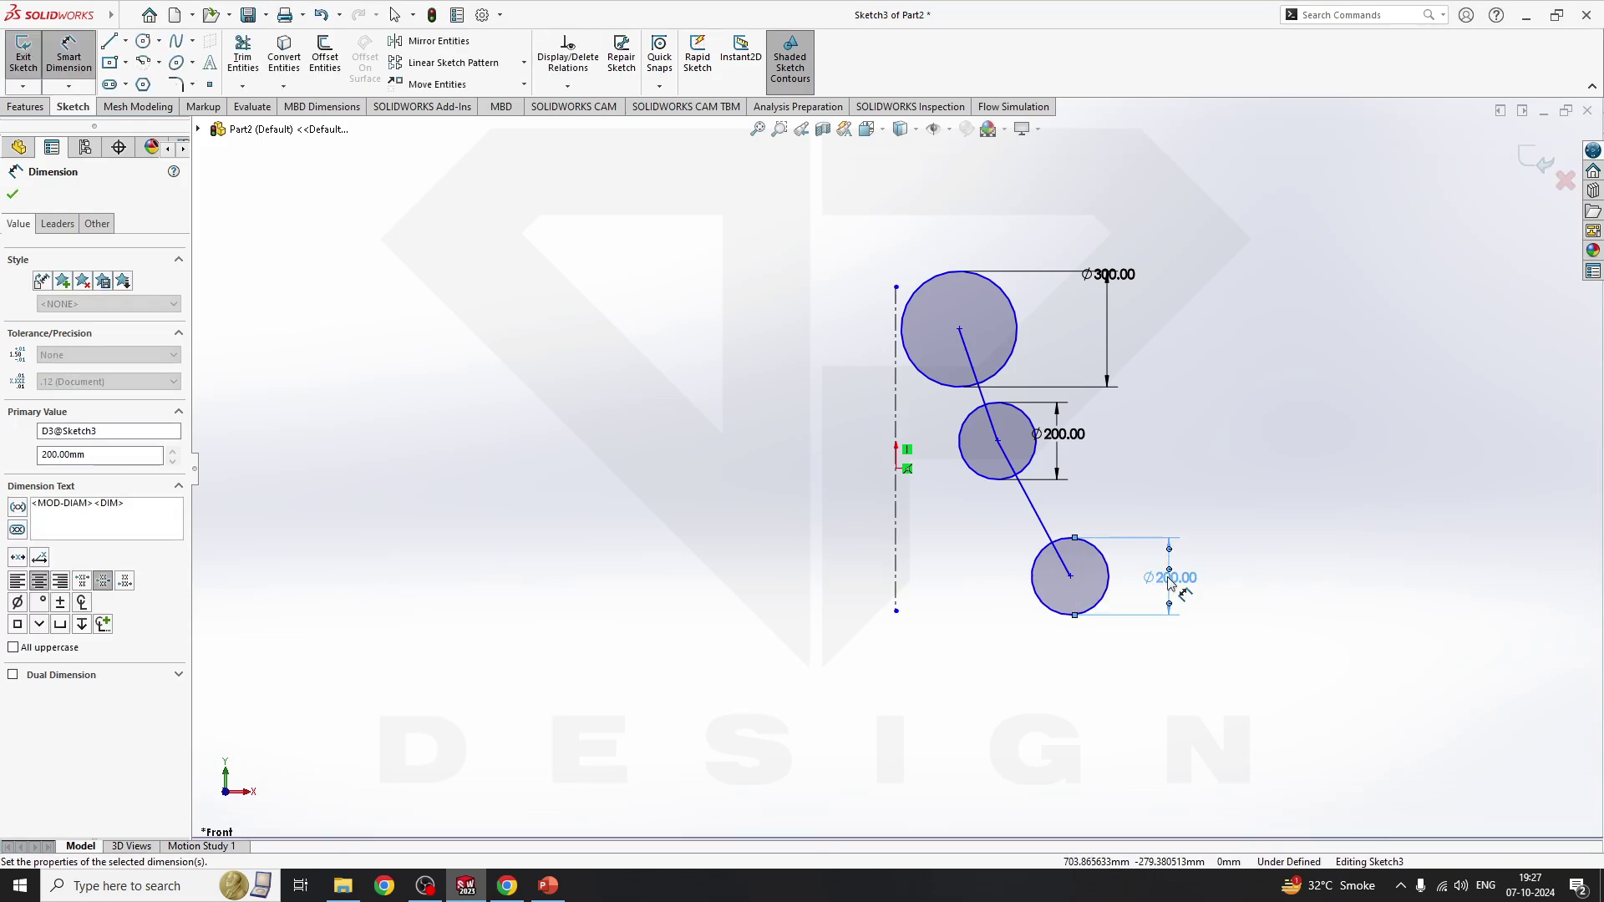
key(Escape)
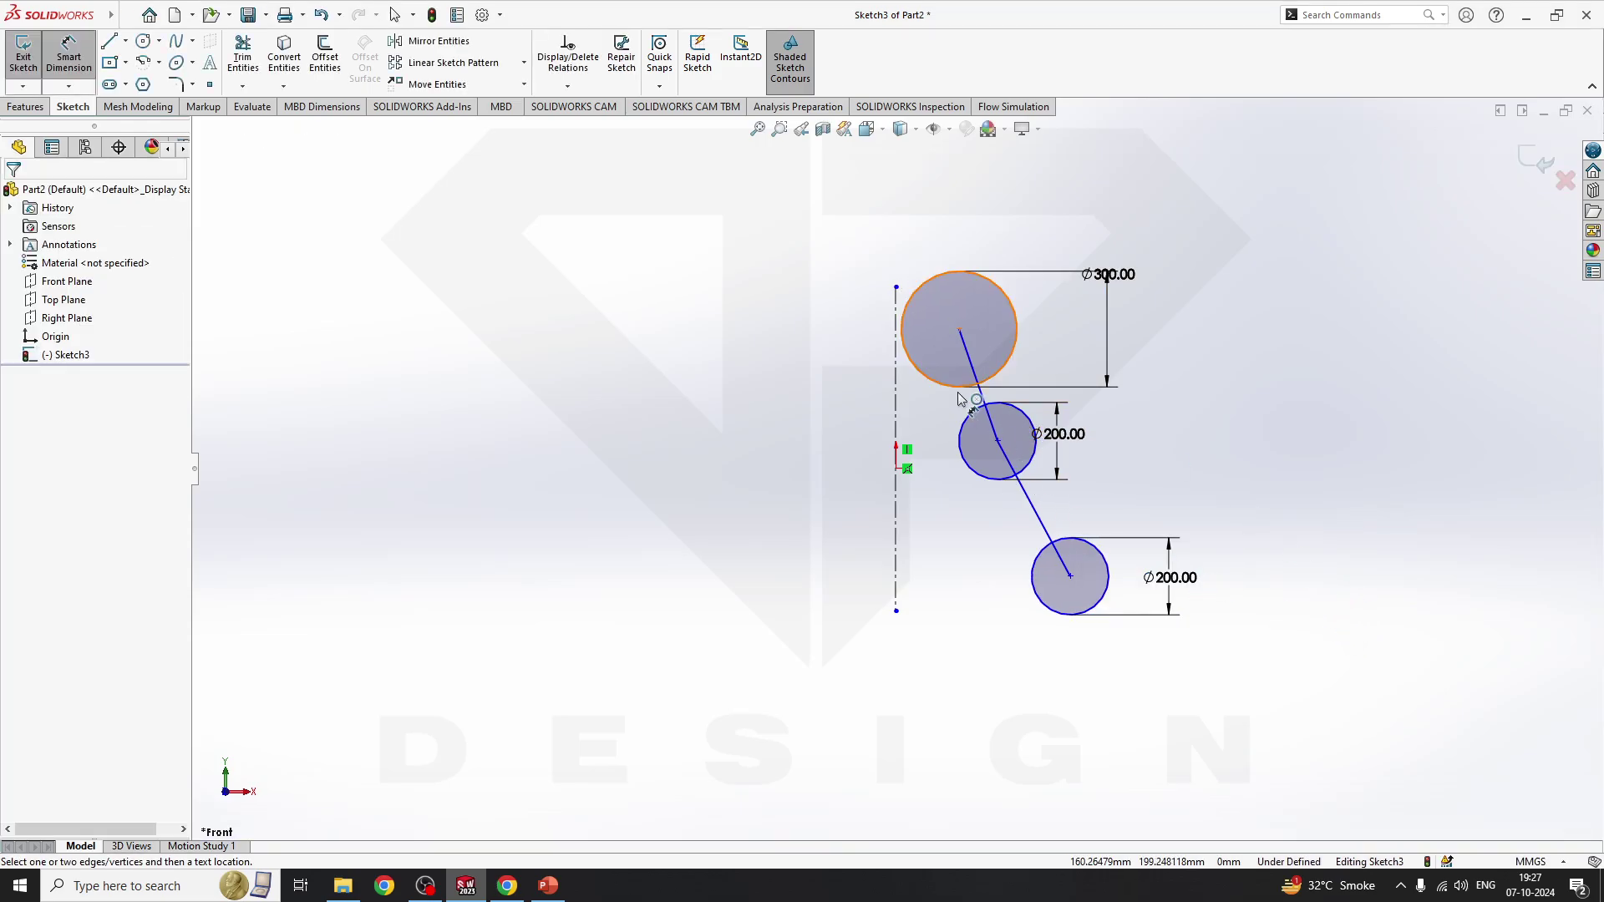
- Make the top-to-middle link vertical and move the bottom circle right so its link slants
key(Escape)
click(942, 368)
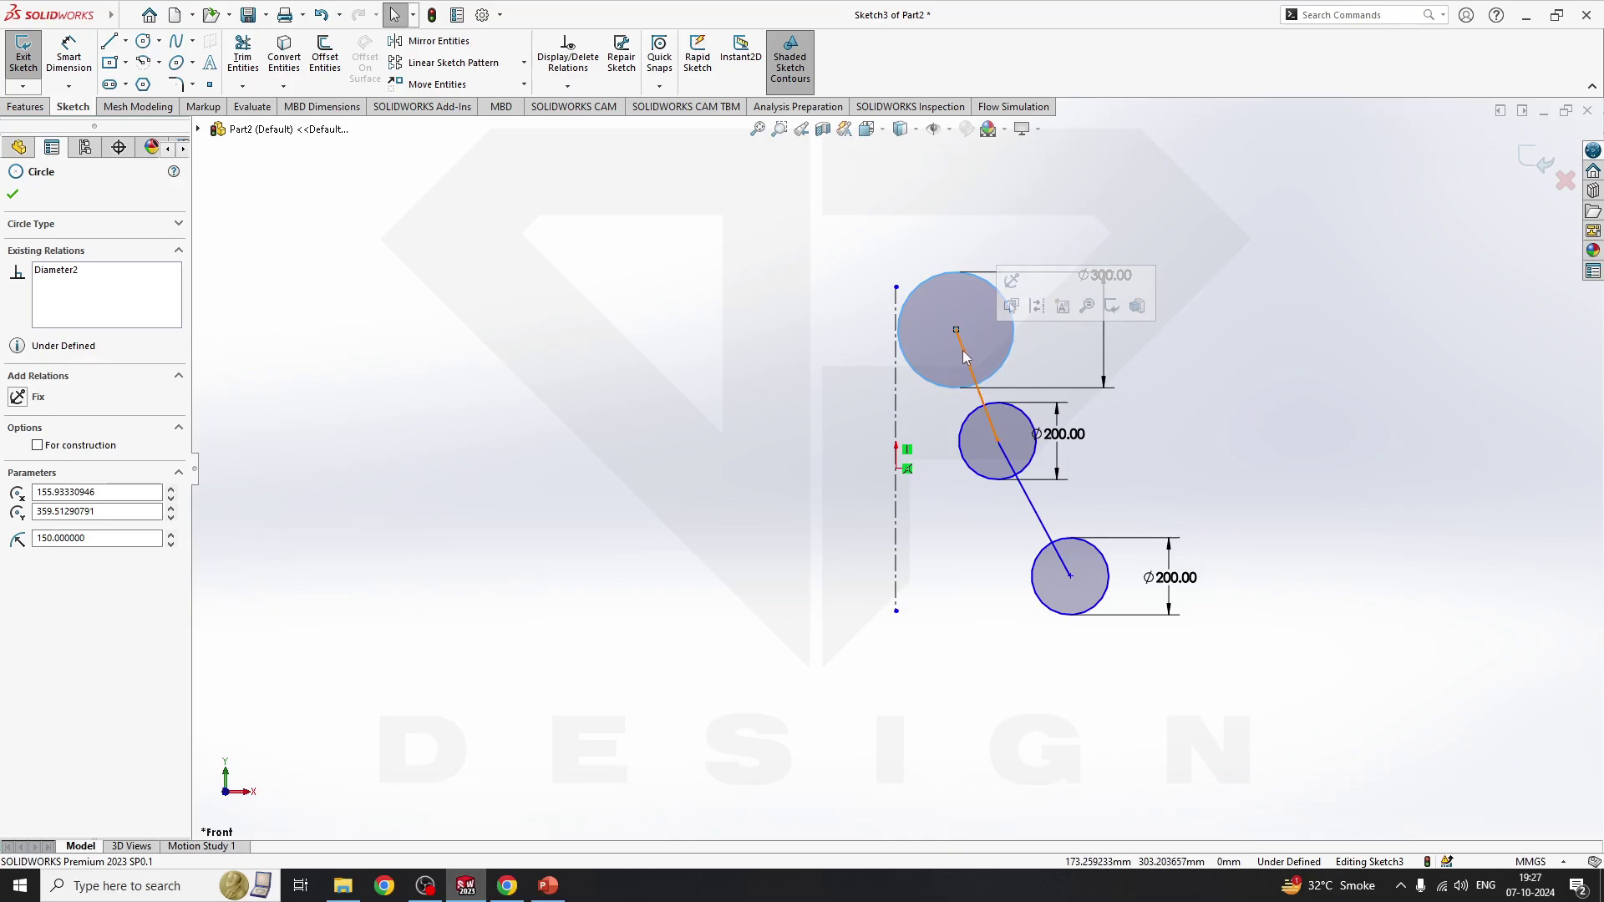
click(965, 352)
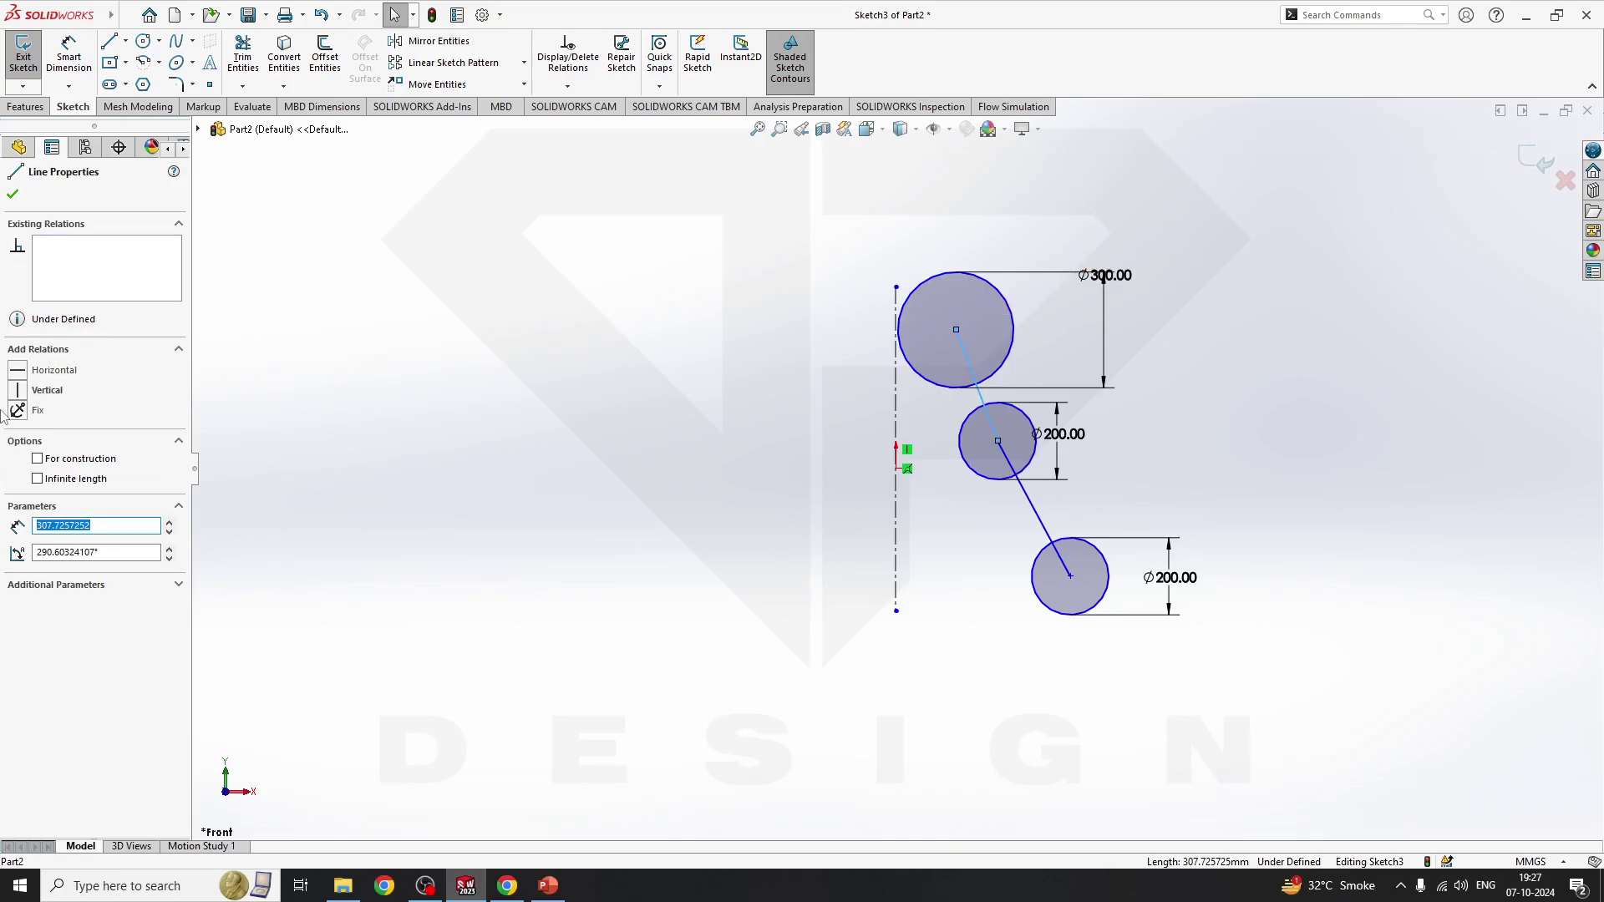
click(17, 388)
key(Escape)
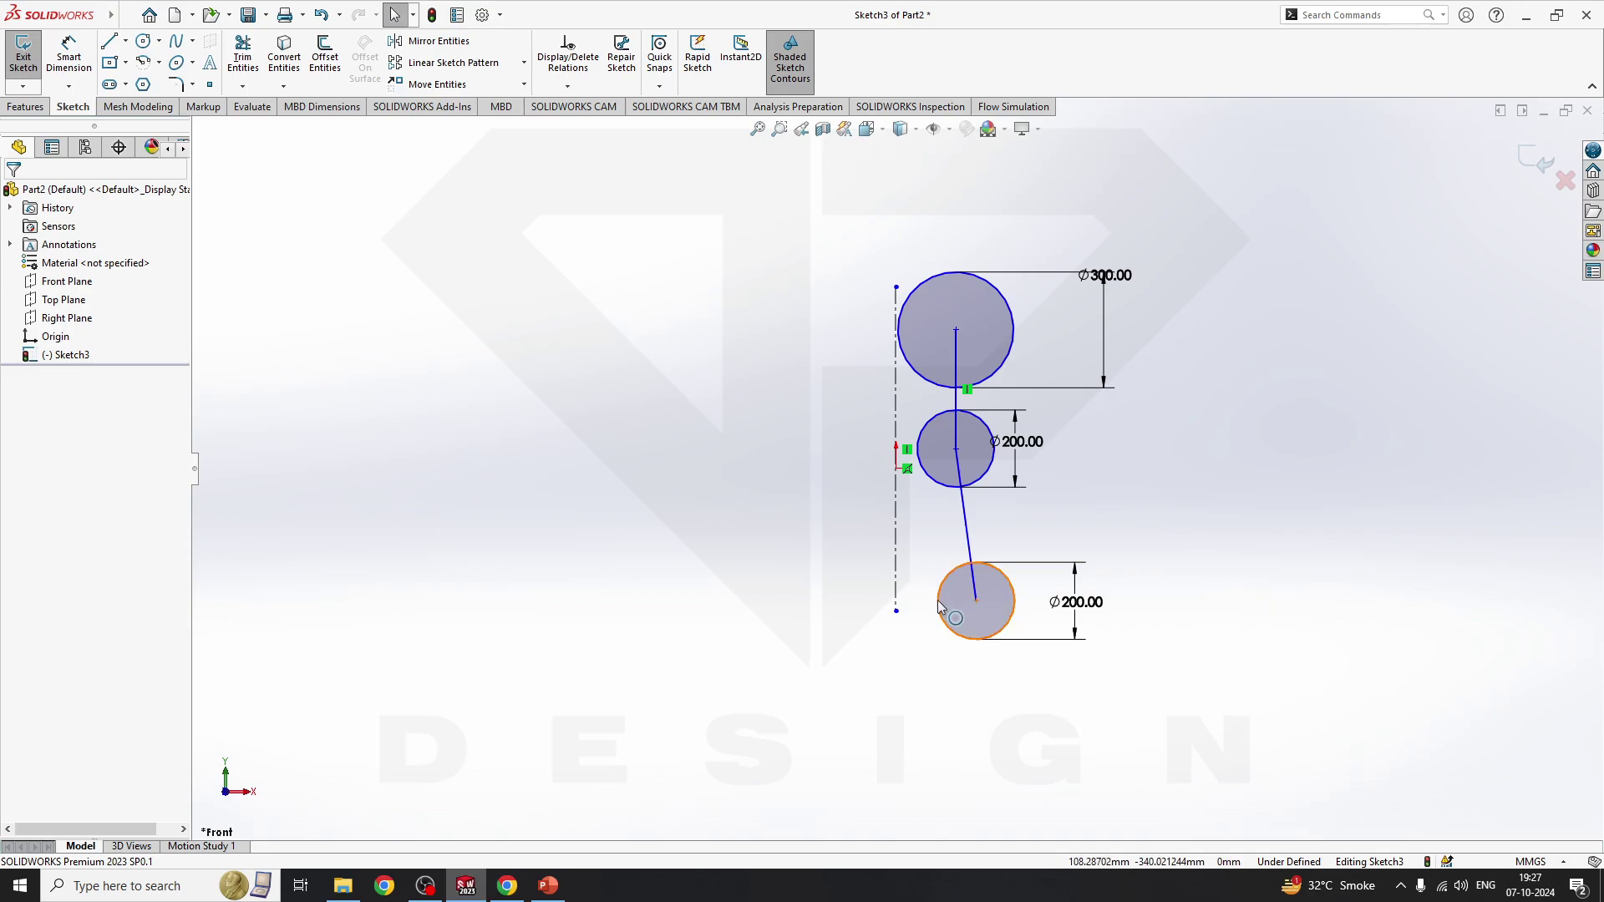
drag(976, 600, 1048, 582)
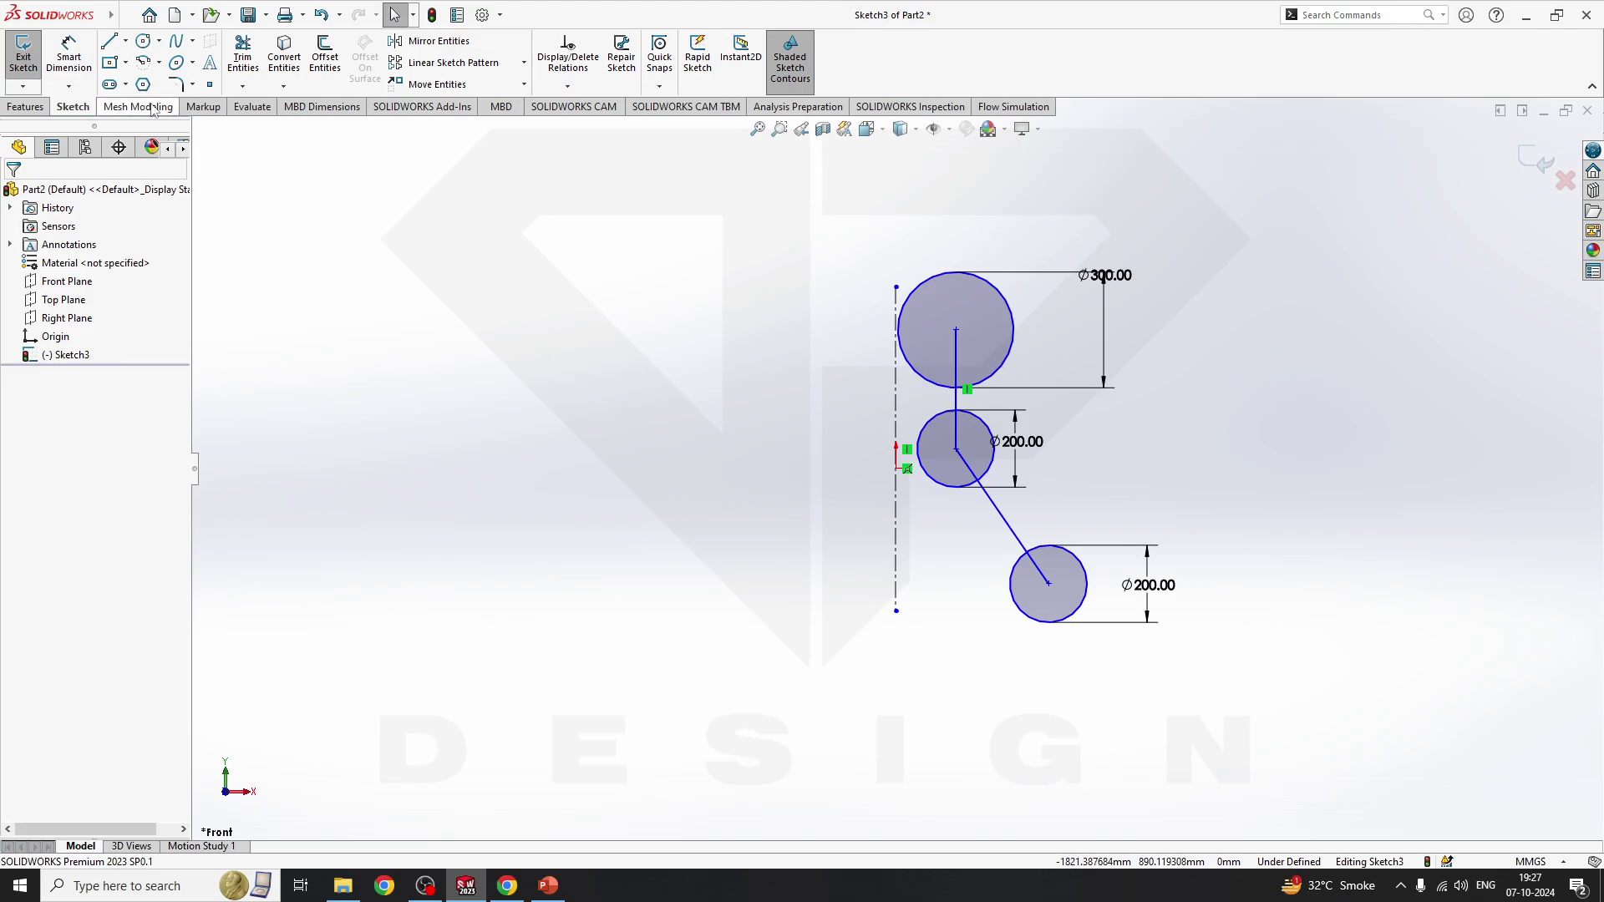
- Draw a diagonal construction line from the vertical centerline's midpoint to below the bottom circle
click(125, 41)
click(142, 83)
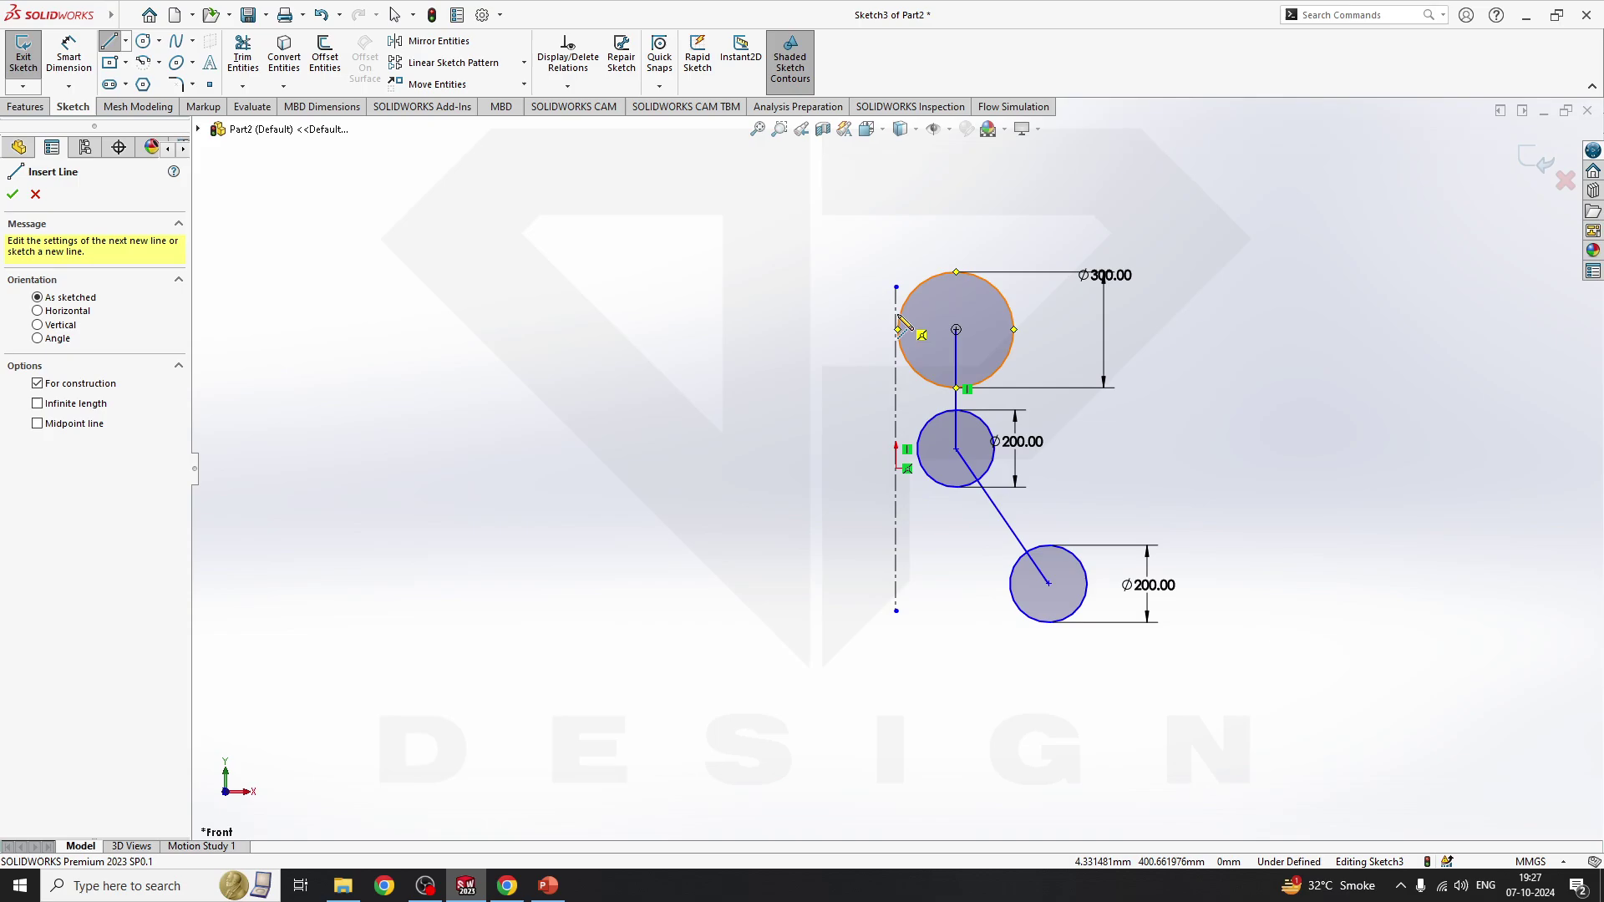
click(896, 449)
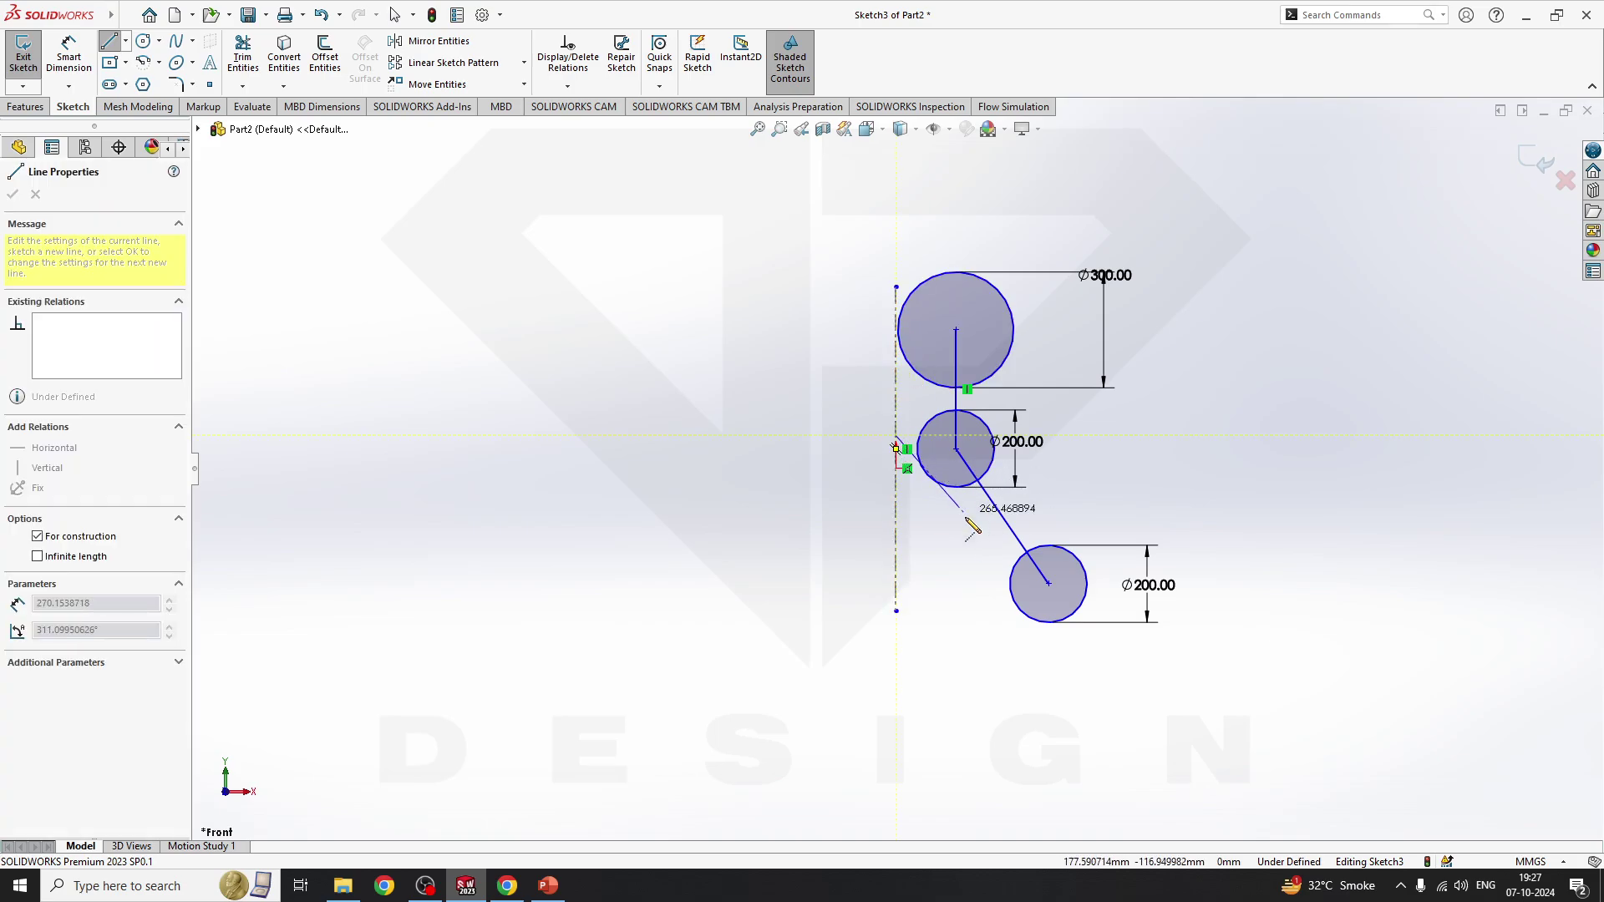
click(1038, 663)
key(Escape)
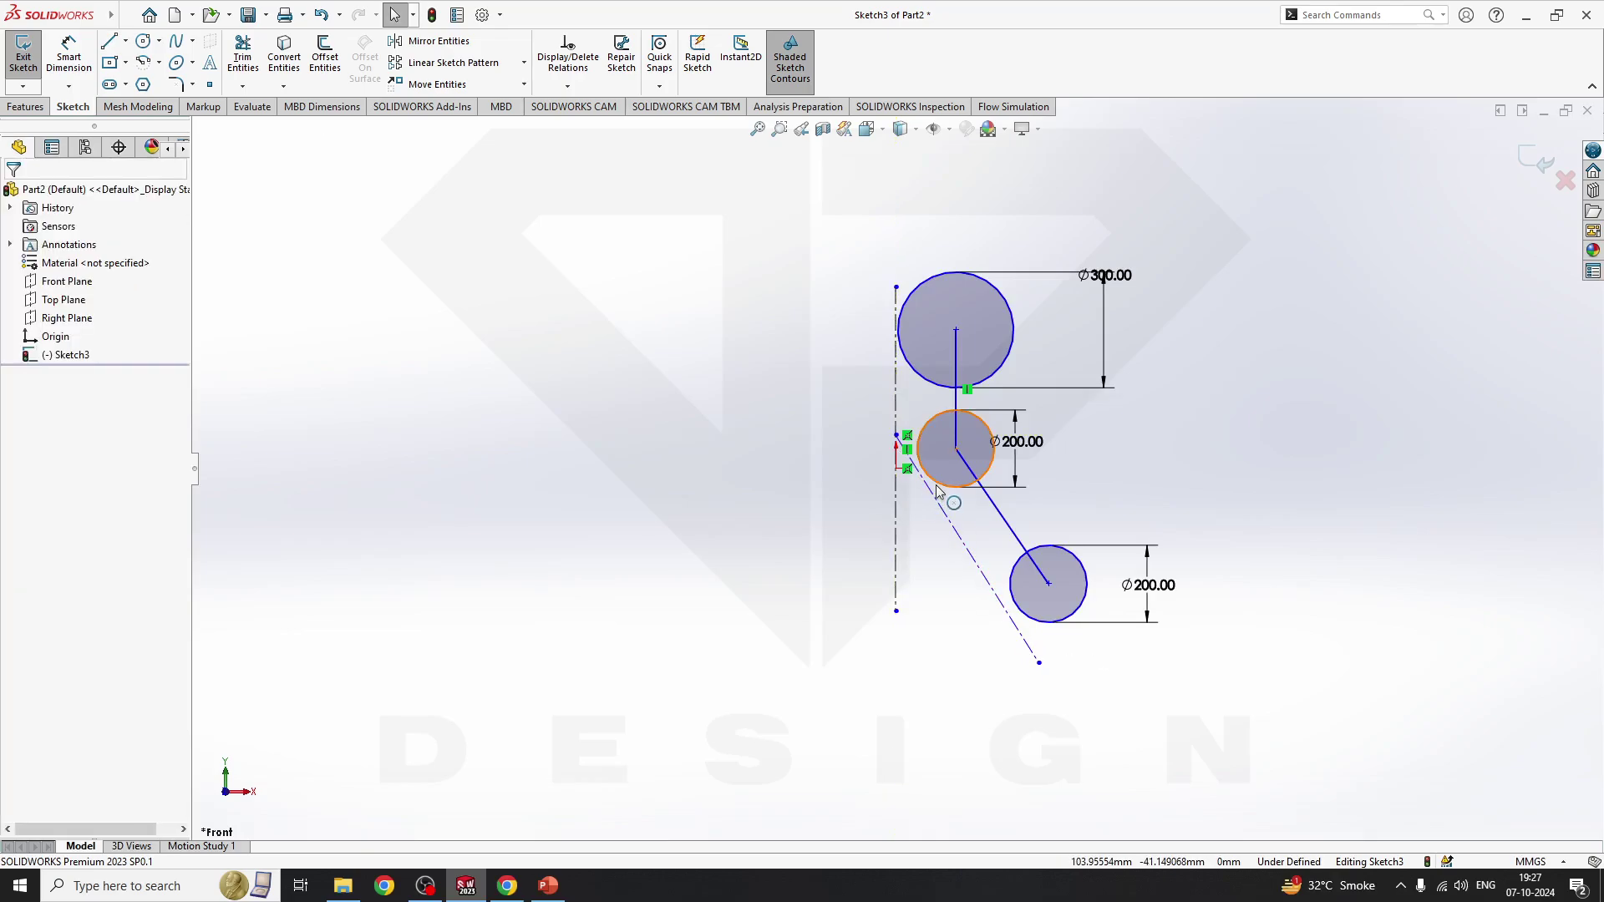
- Make the diagonal construction line tangent to both the middle and bottom circles
click(942, 484)
ctrl+click(935, 507)
click(17, 464)
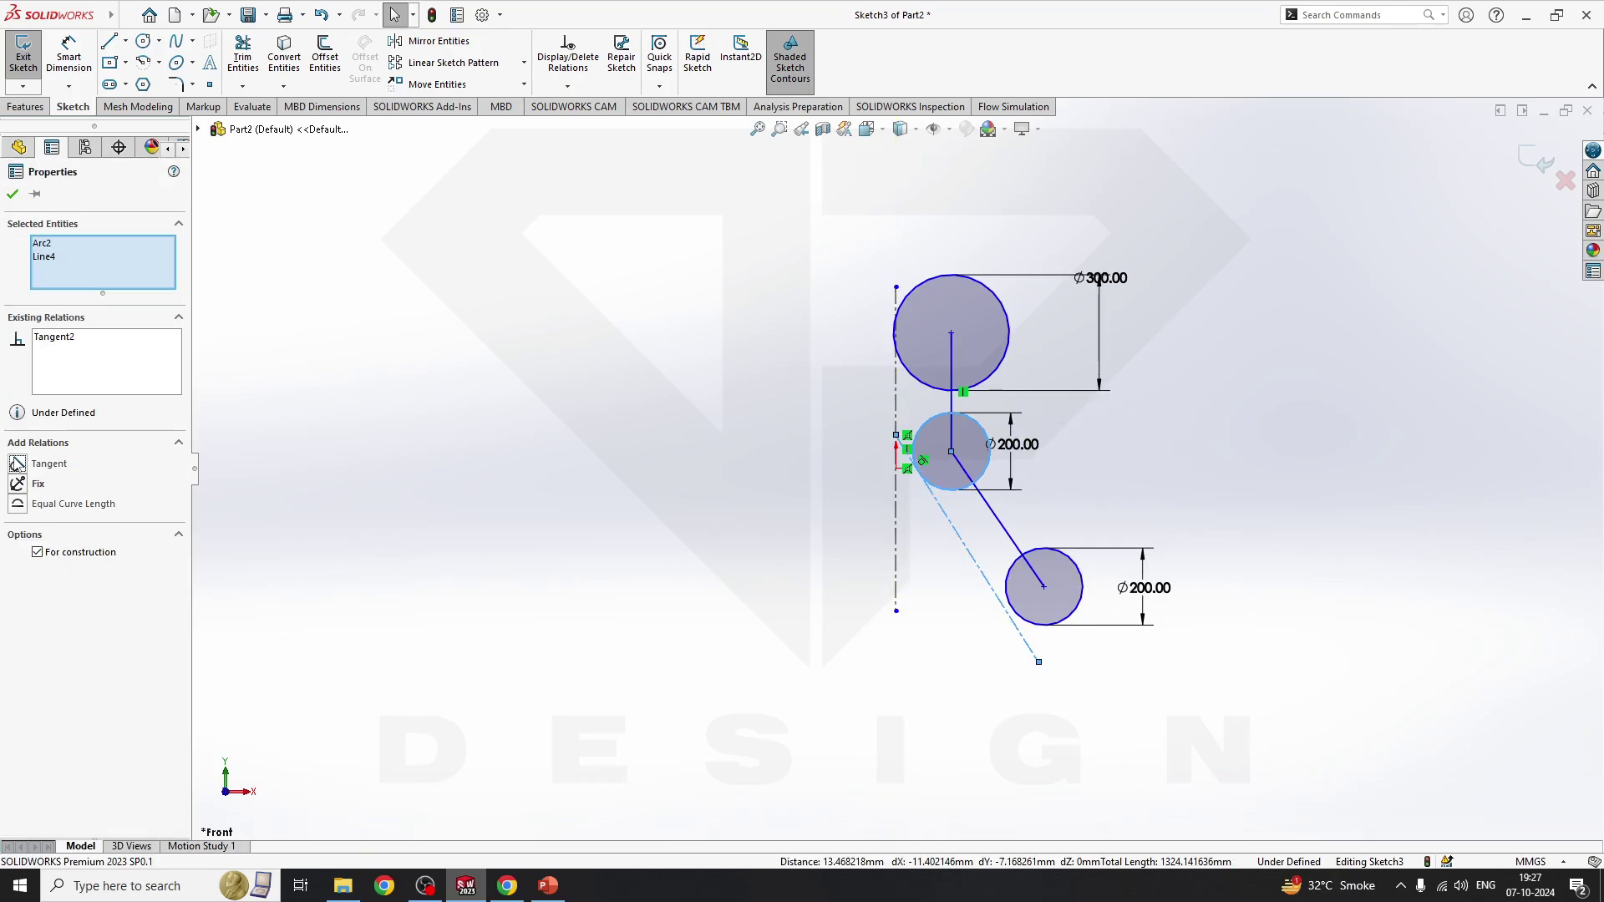
click(593, 675)
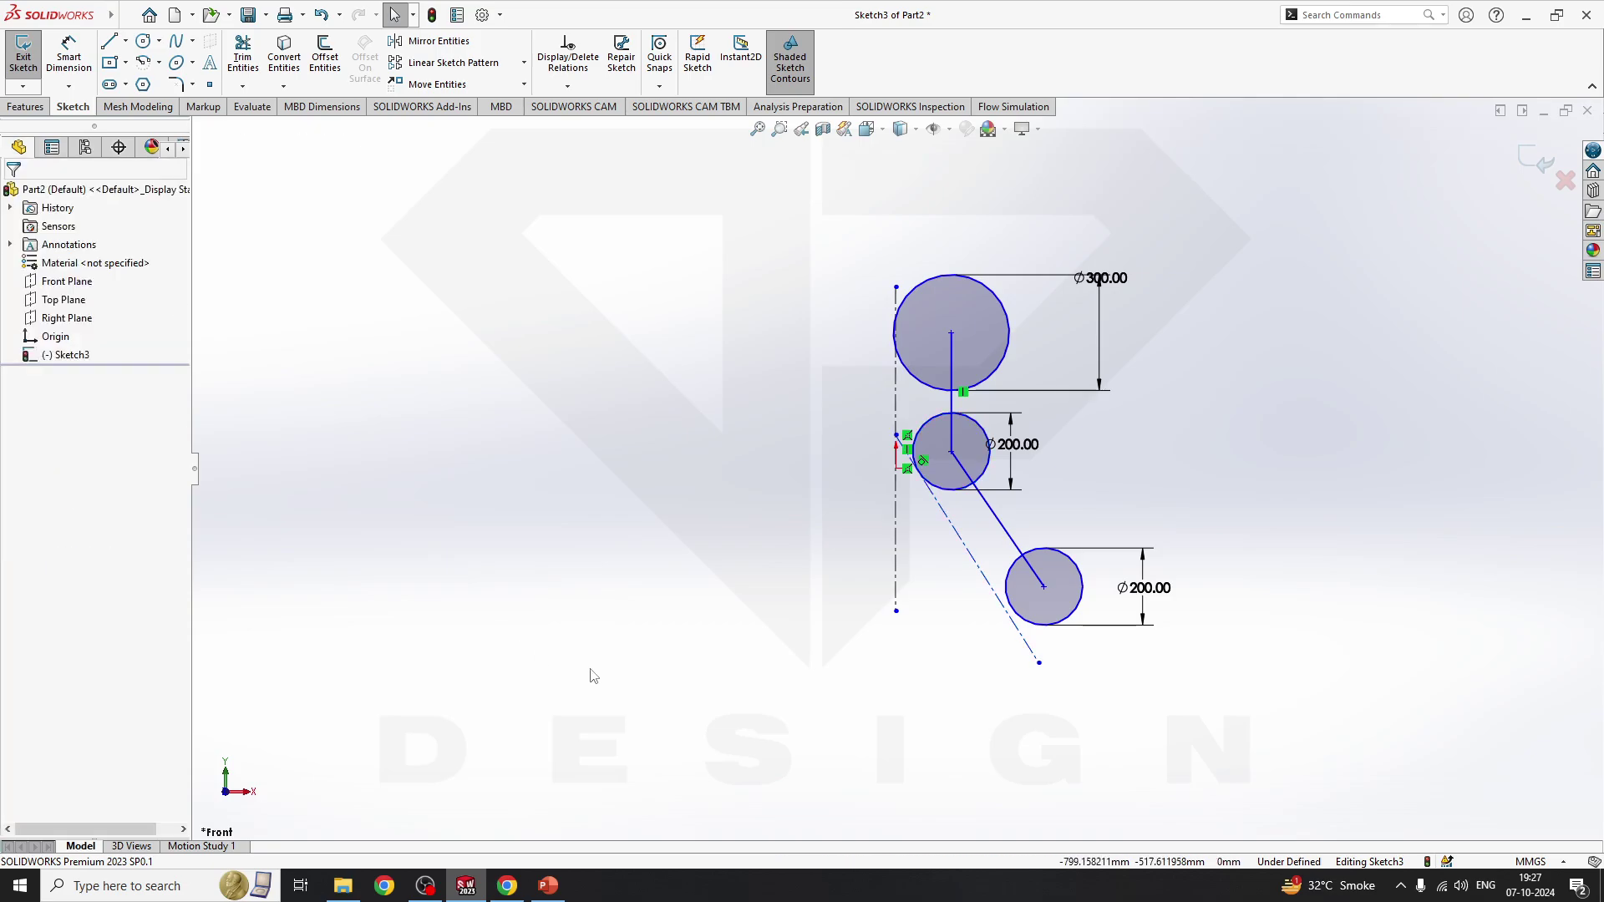
click(1012, 622)
ctrl+click(1024, 635)
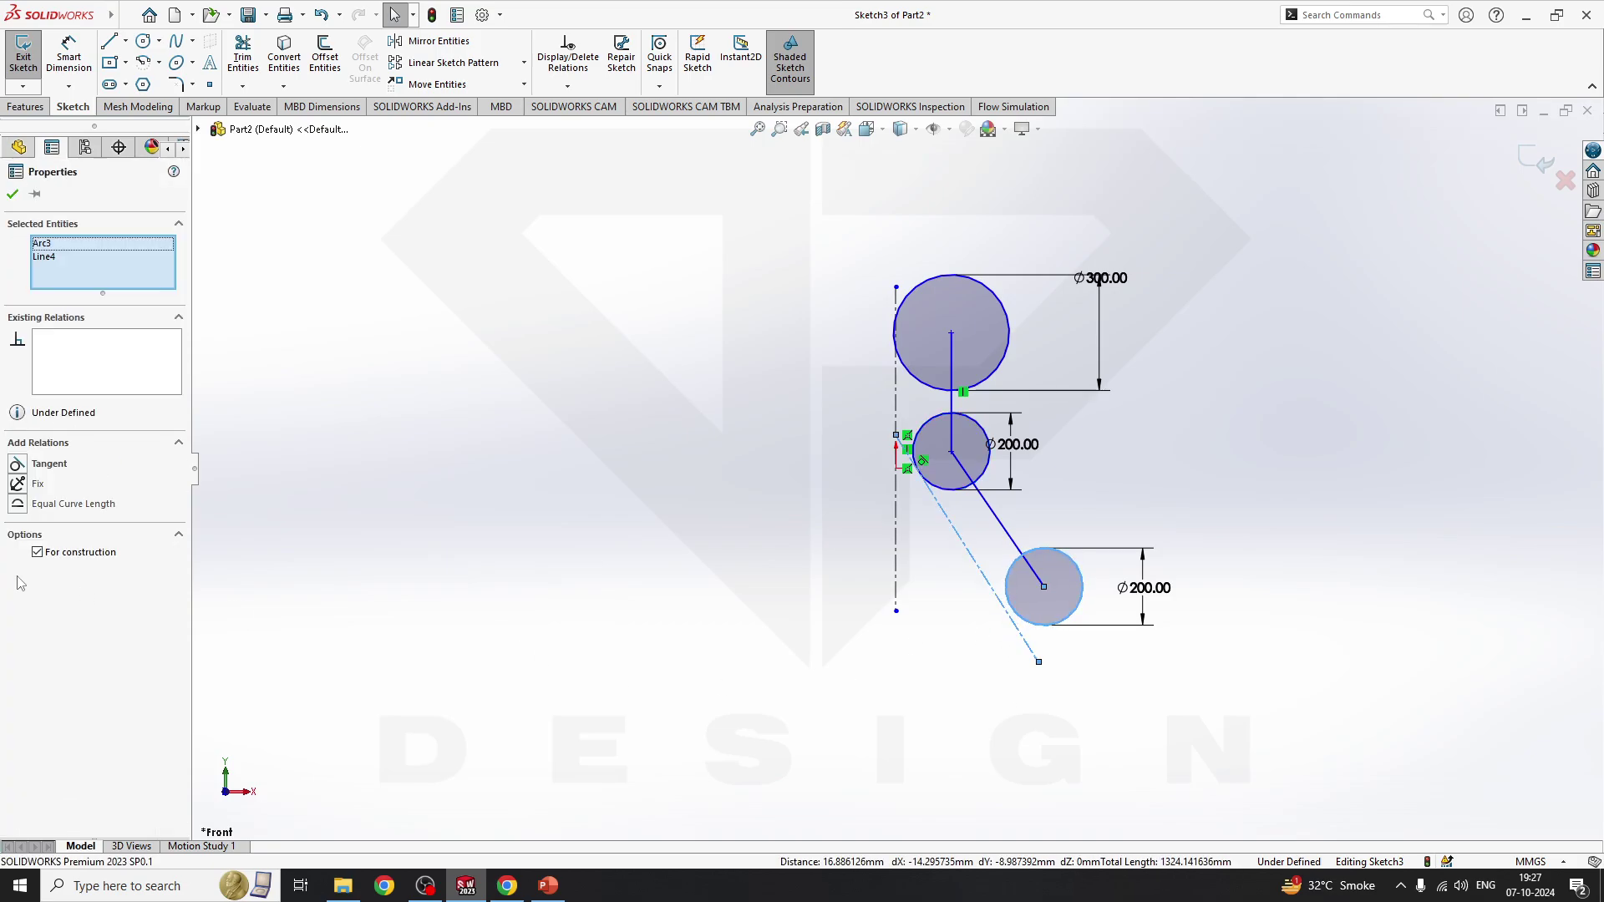
click(16, 464)
key(Escape)
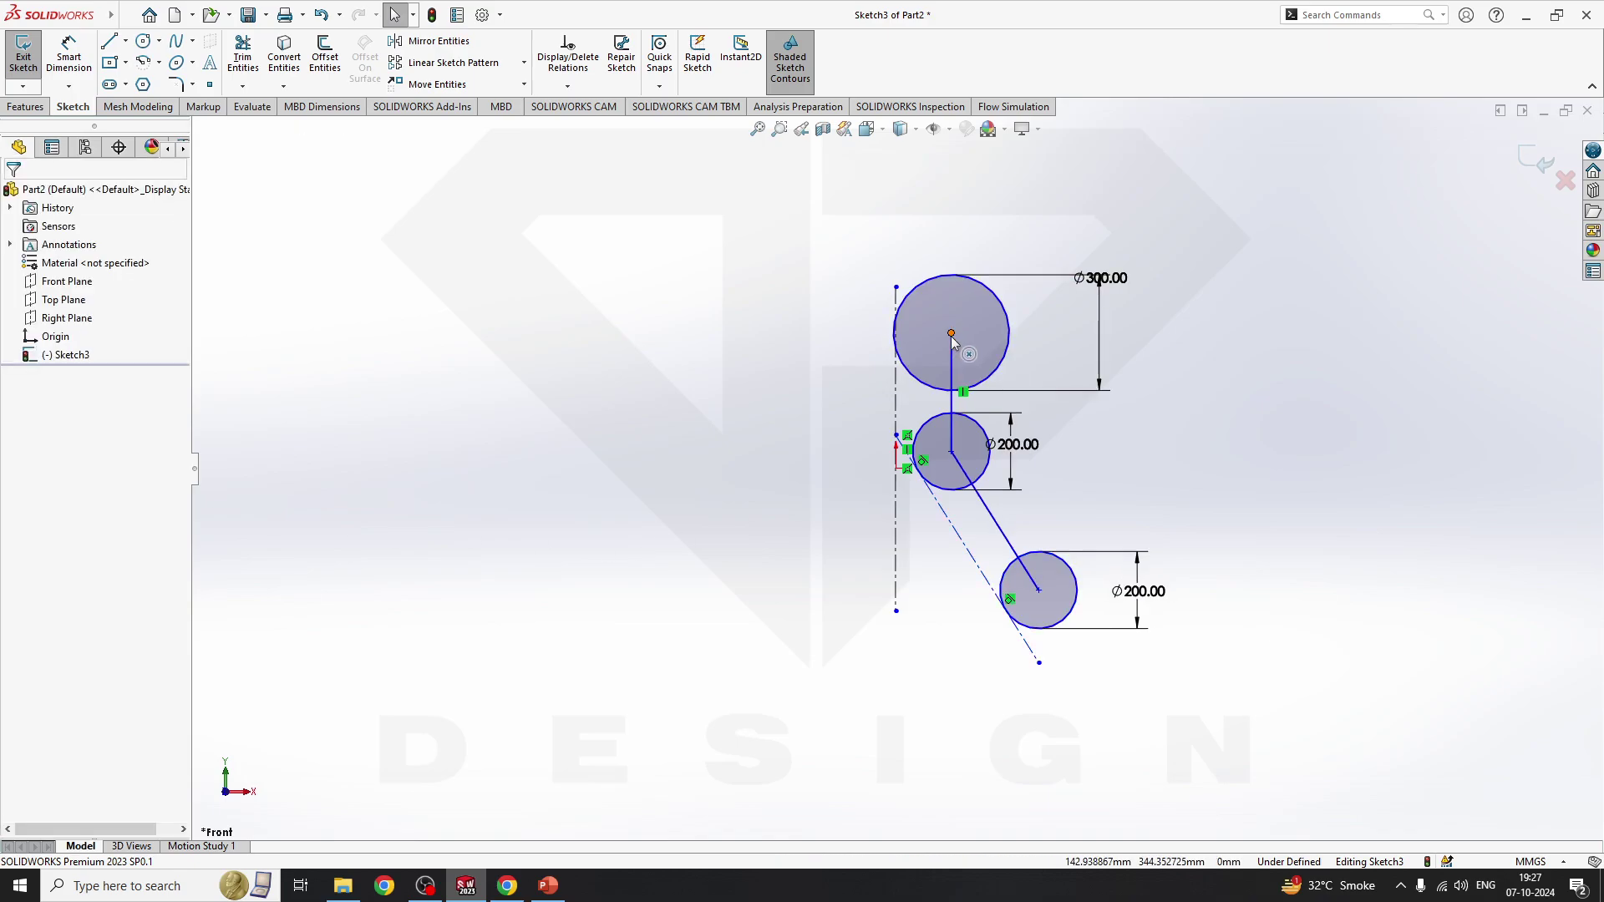
- Drag the top circle slightly to the right
drag(951, 337, 965, 340)
click(894, 332)
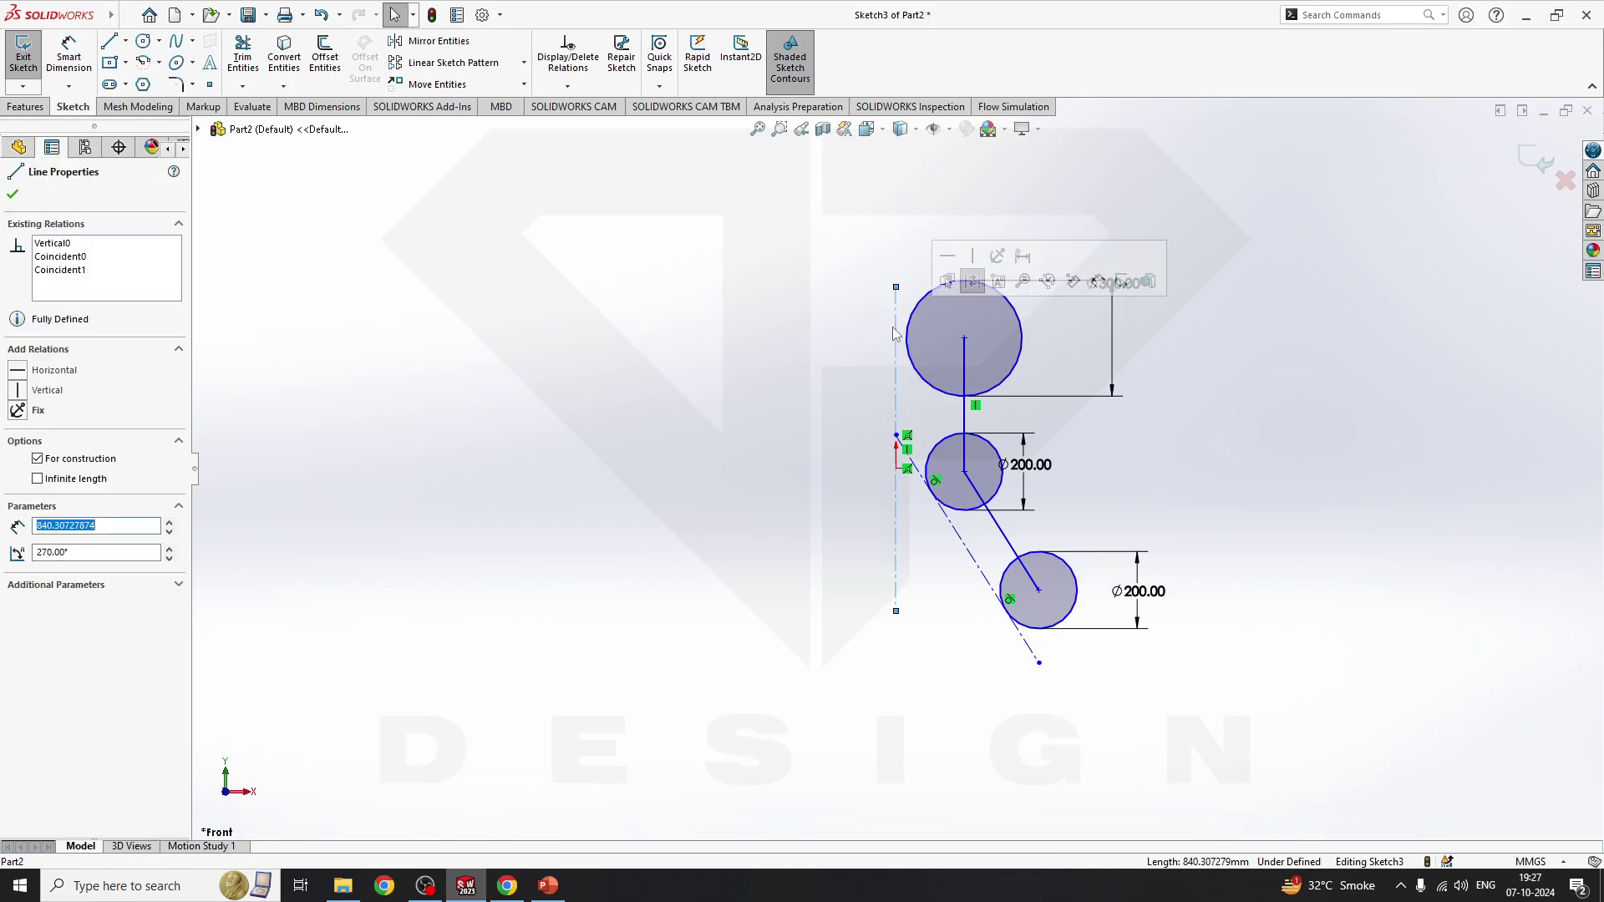
click(491, 328)
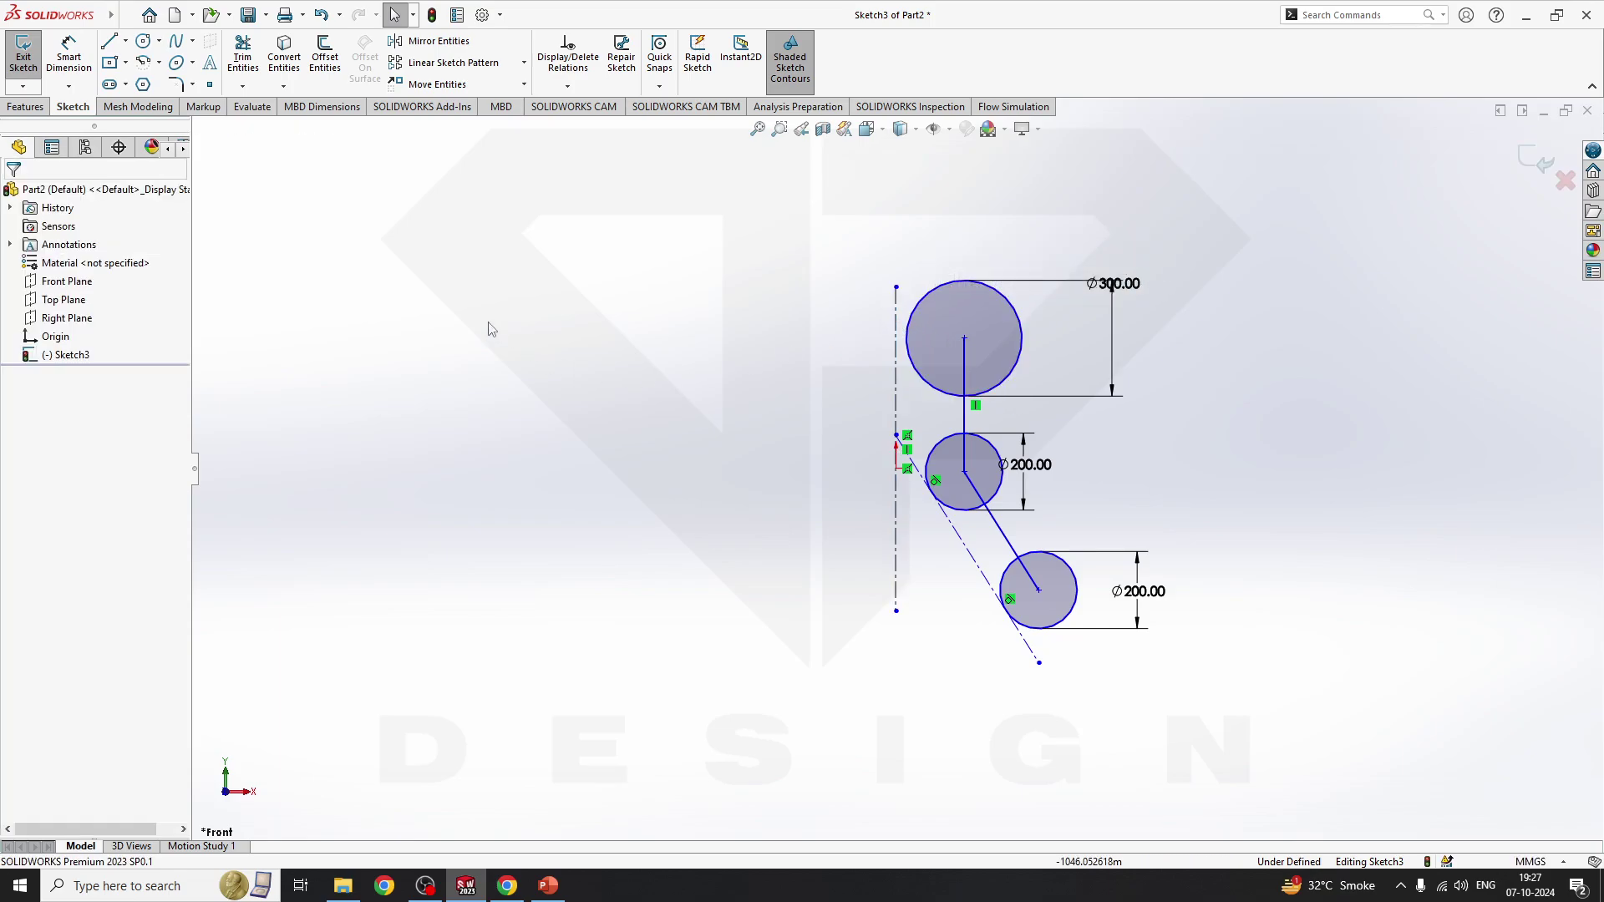
click(69, 55)
- Dimension the top circle 25 mm from the vertical construction line
scroll(911, 351, down, 5)
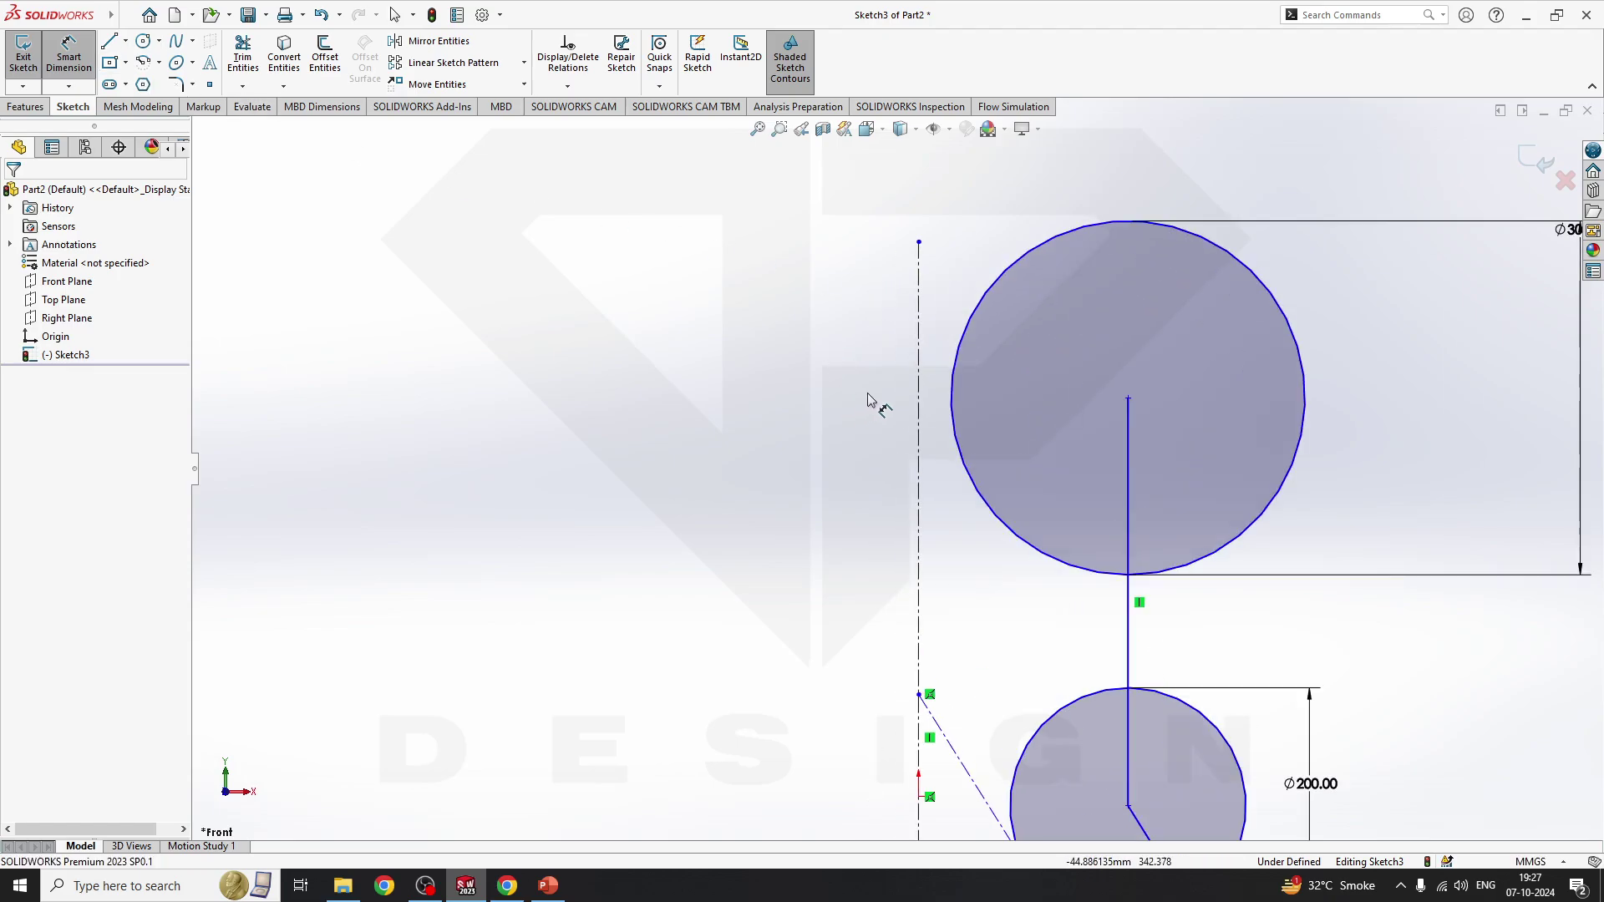
scroll(935, 389, down, 2)
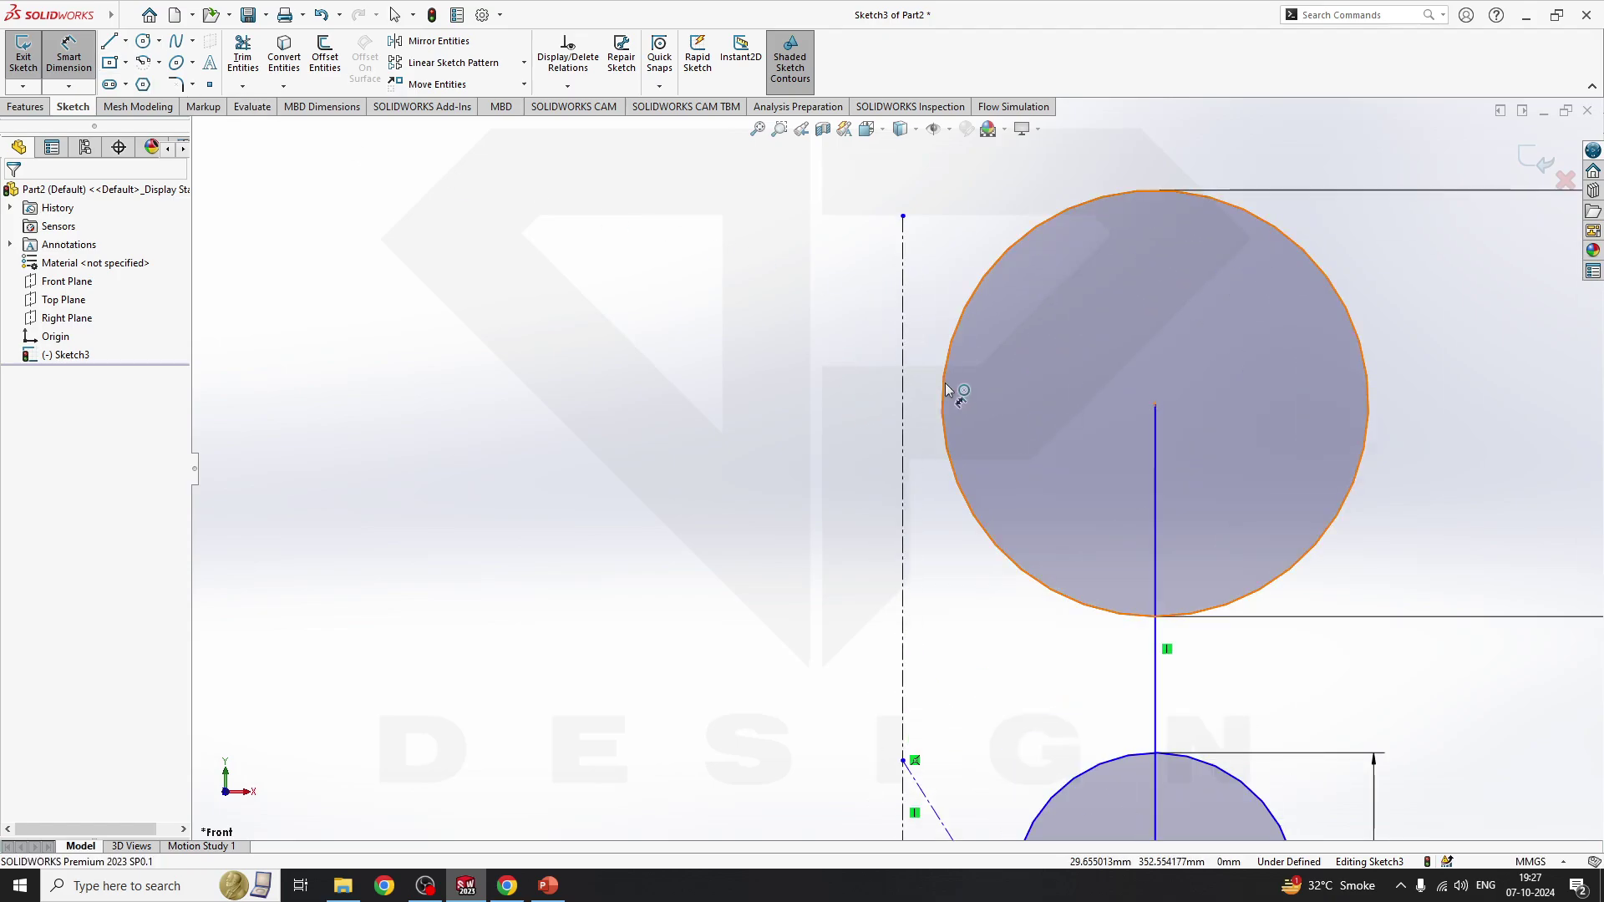
click(946, 389)
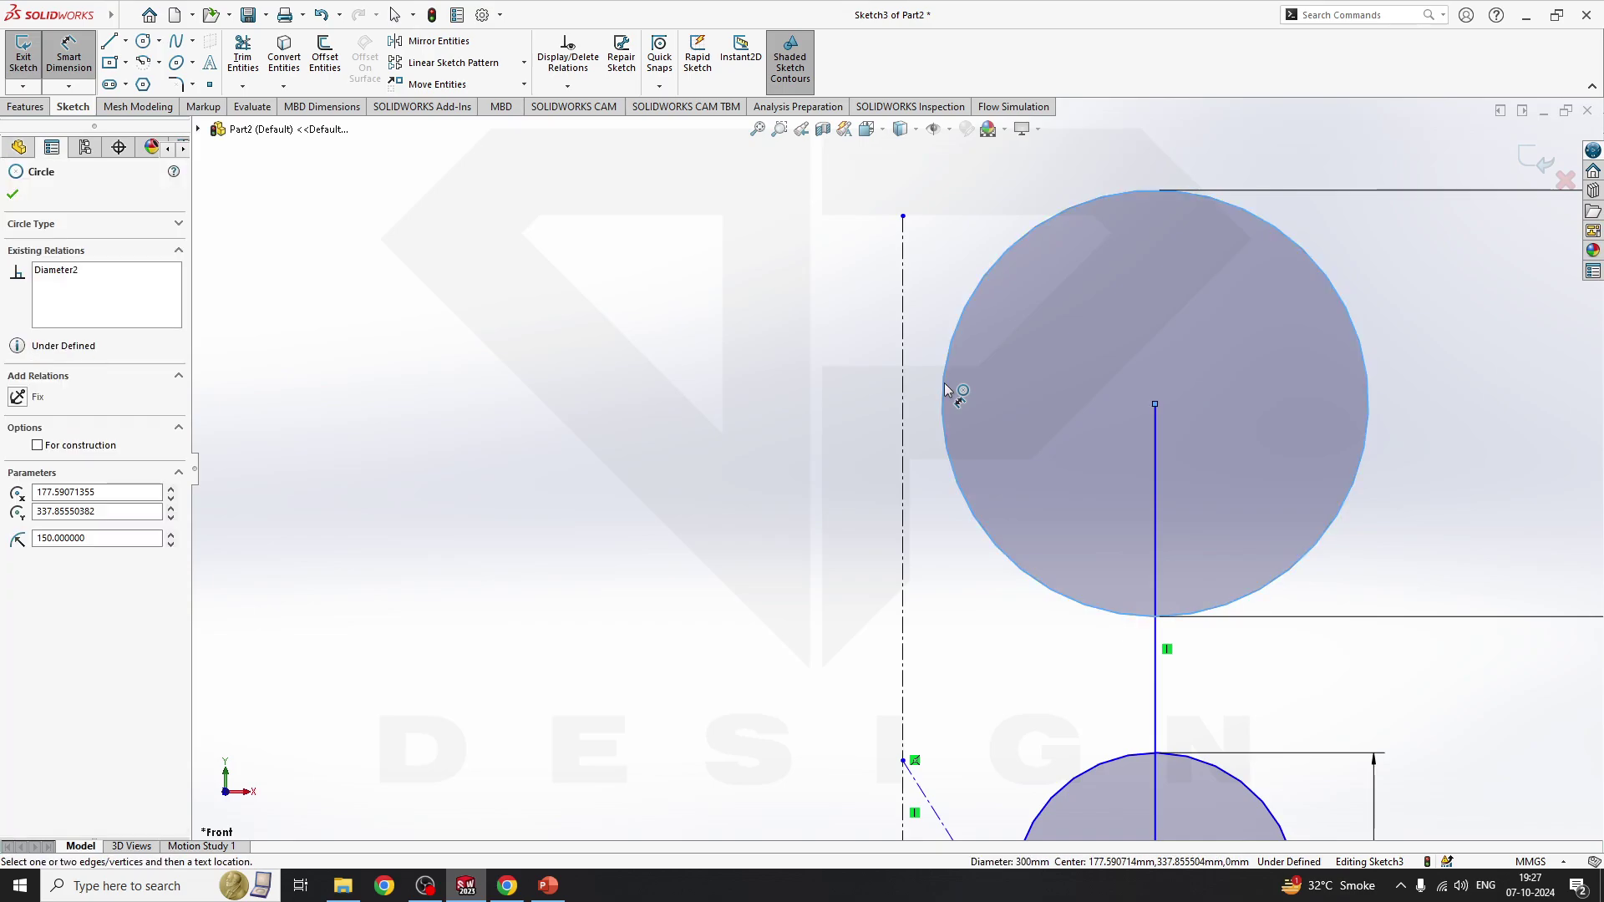
click(907, 405)
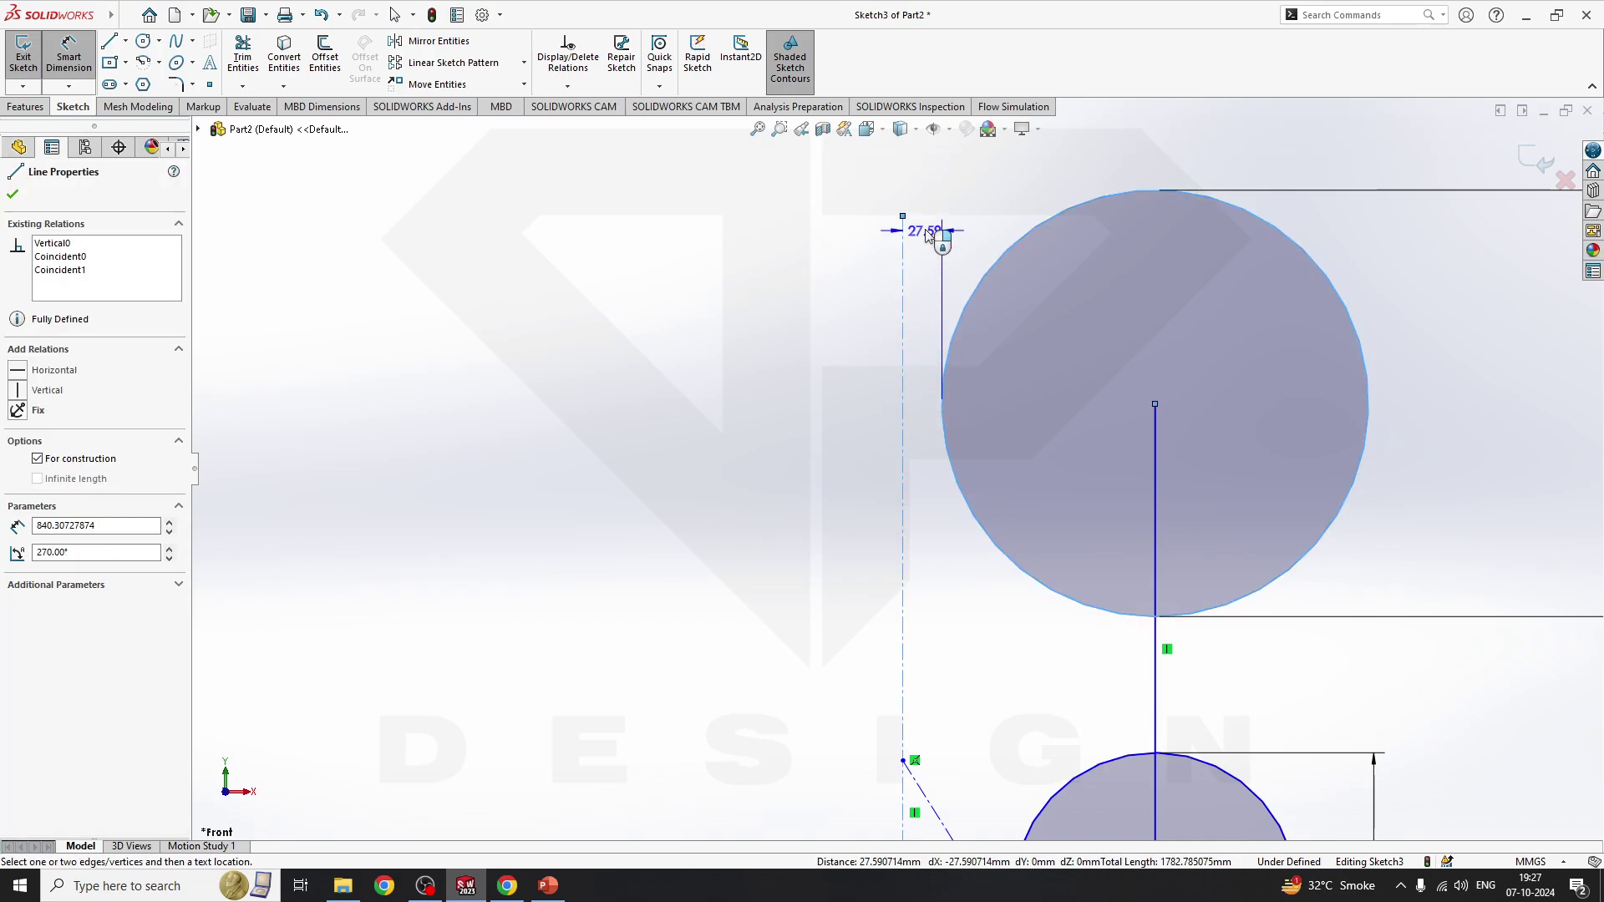
click(960, 209)
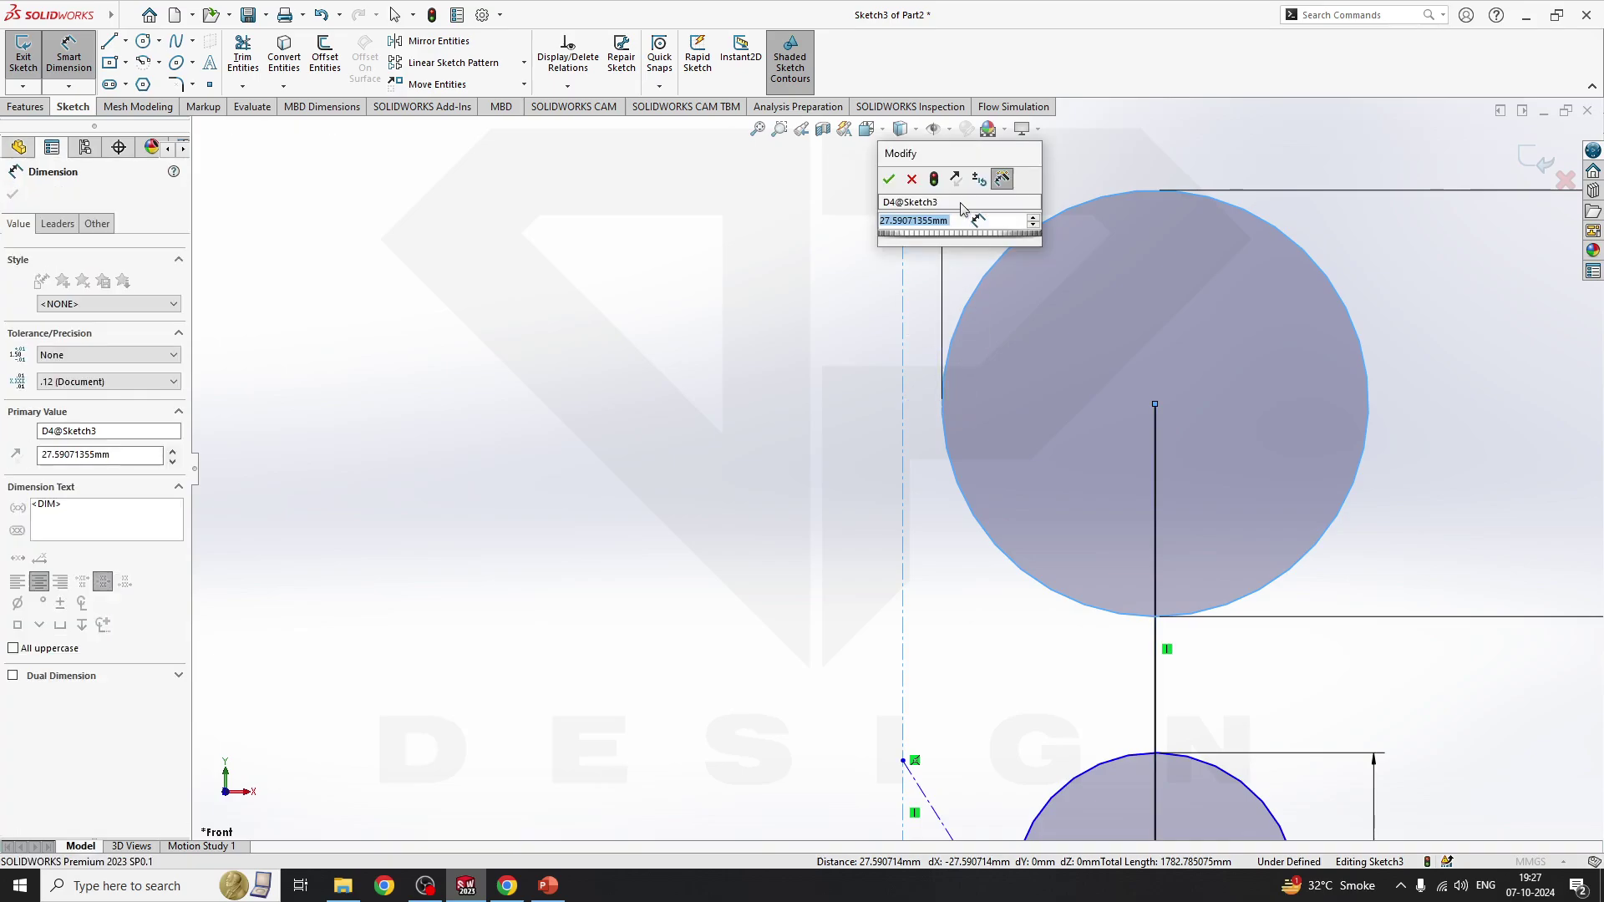
text(25)
key(Return)
- Dimension the vertical link line to 280 mm and the slanted link line to 490 mm
key(f)
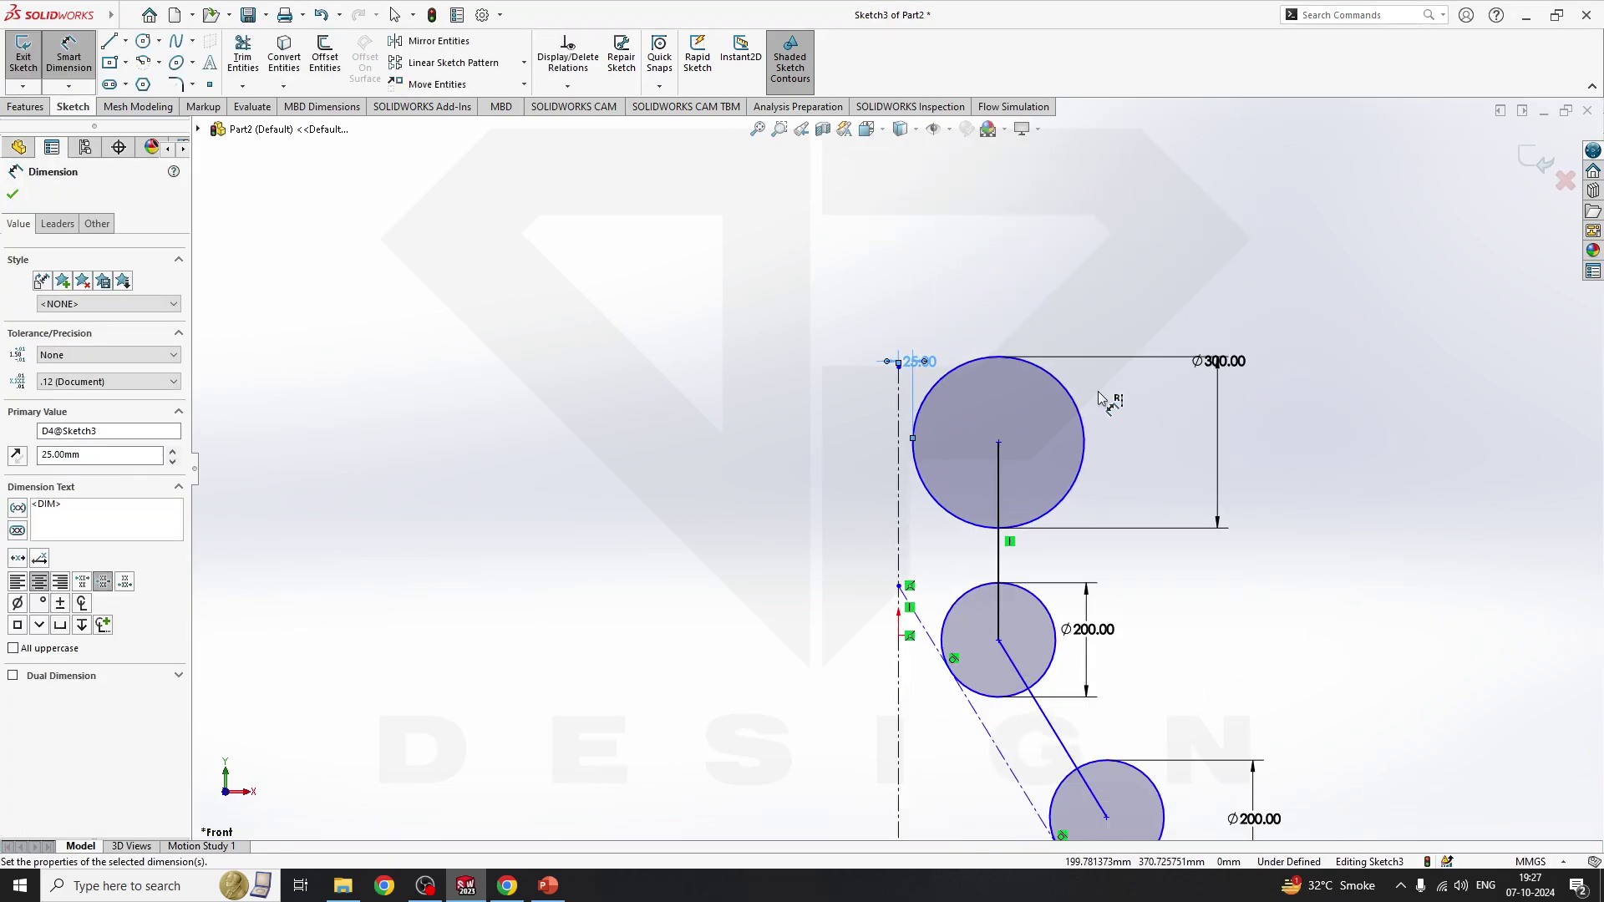
click(1002, 547)
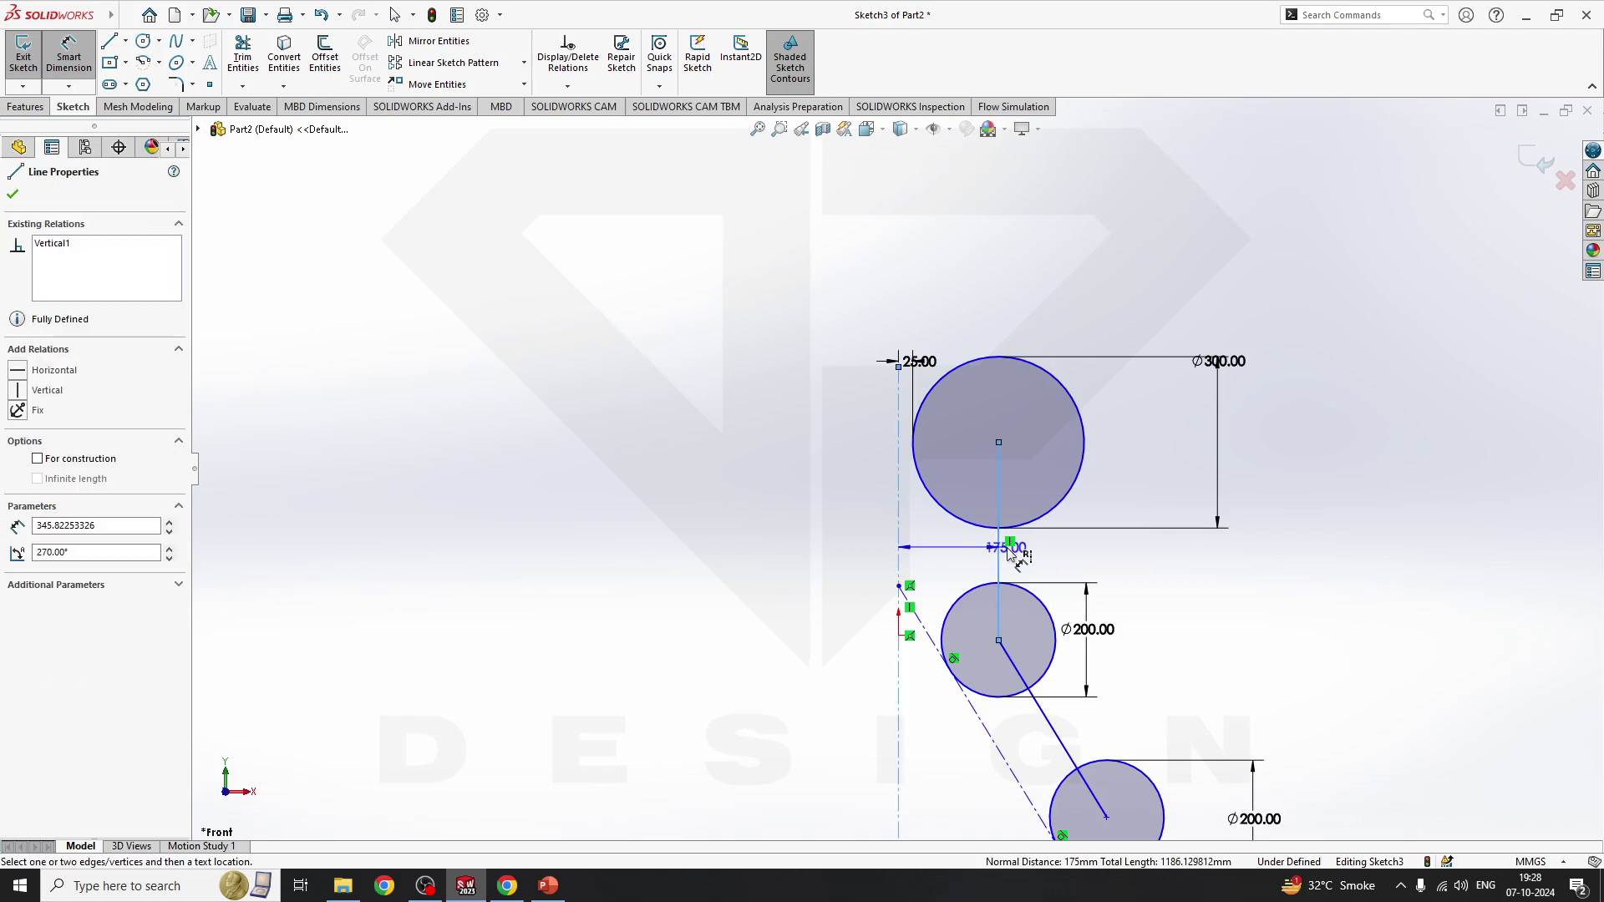
key(Escape)
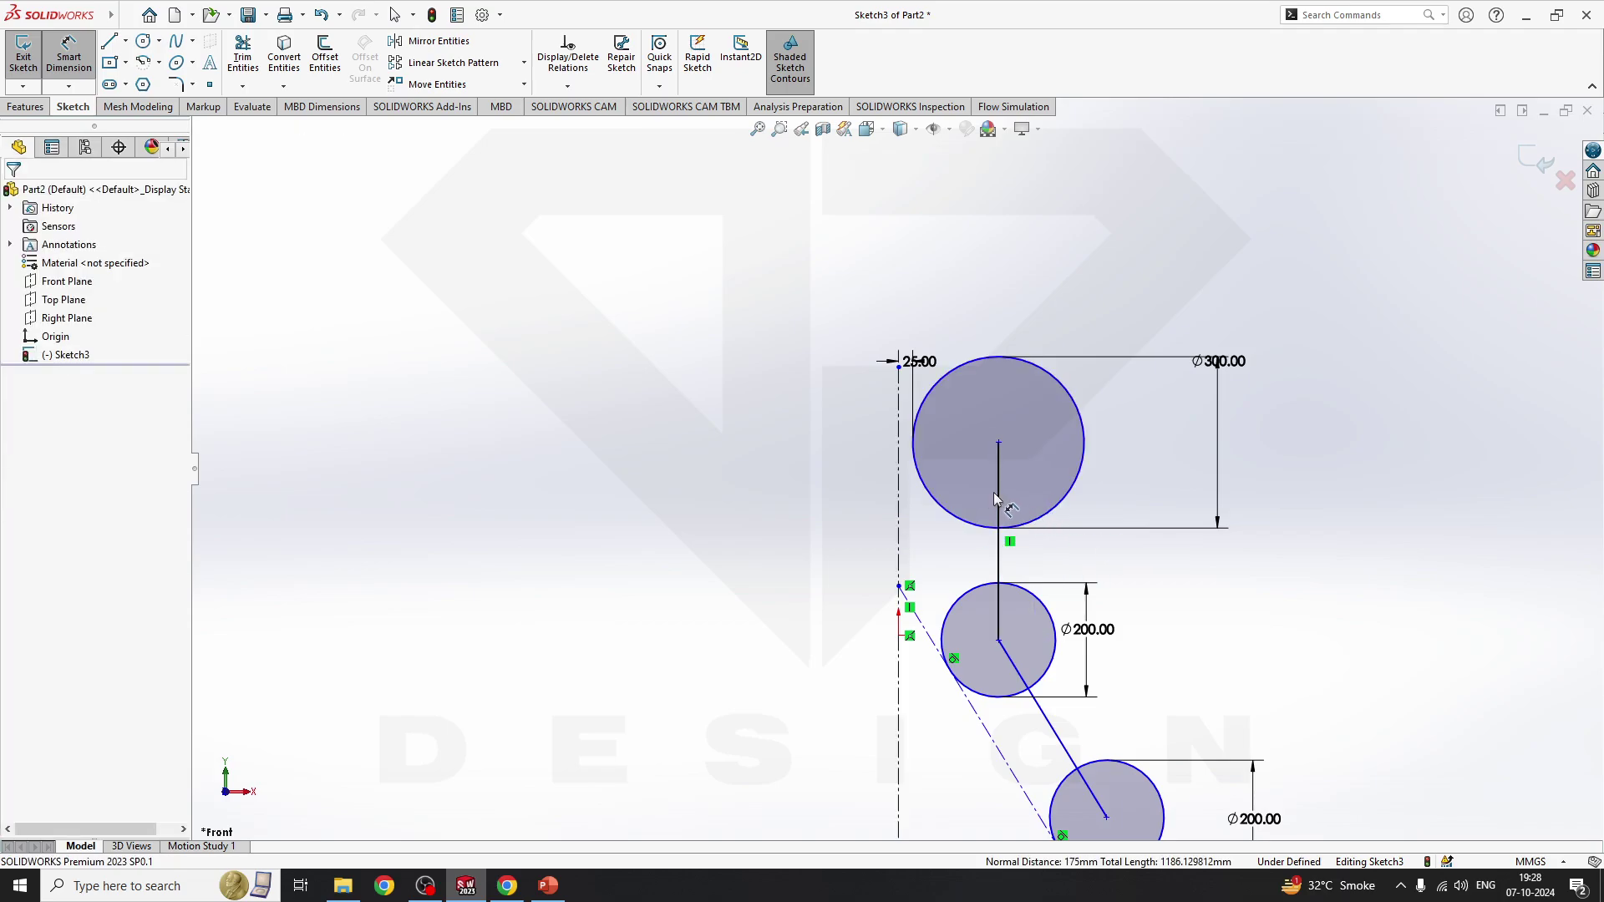
click(998, 499)
click(1117, 522)
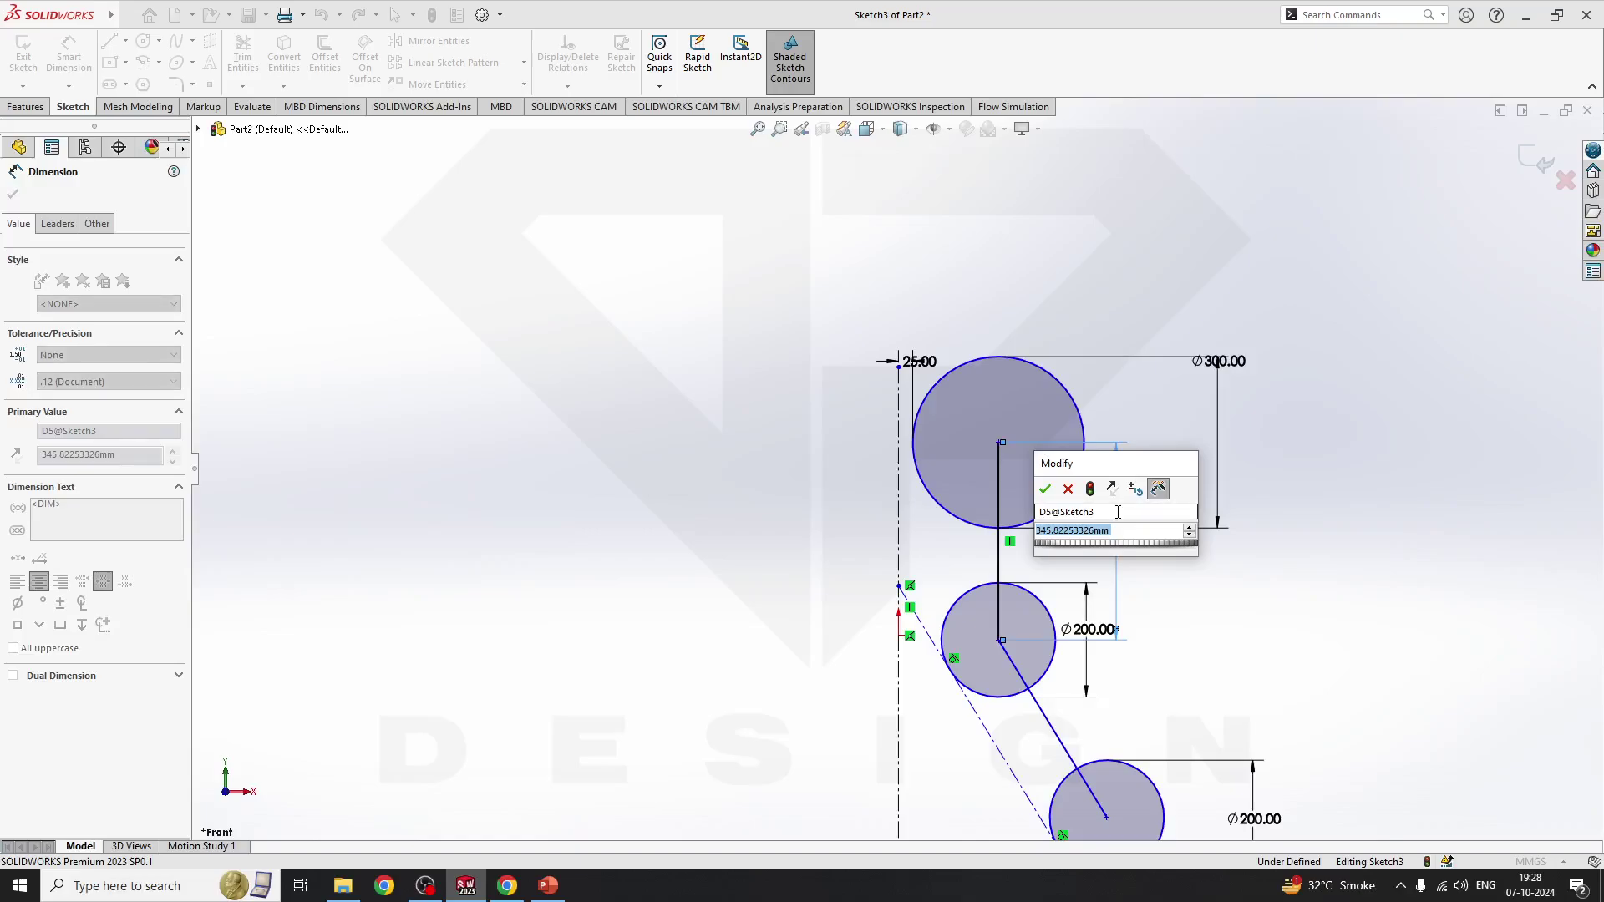
text(280)
key(Return)
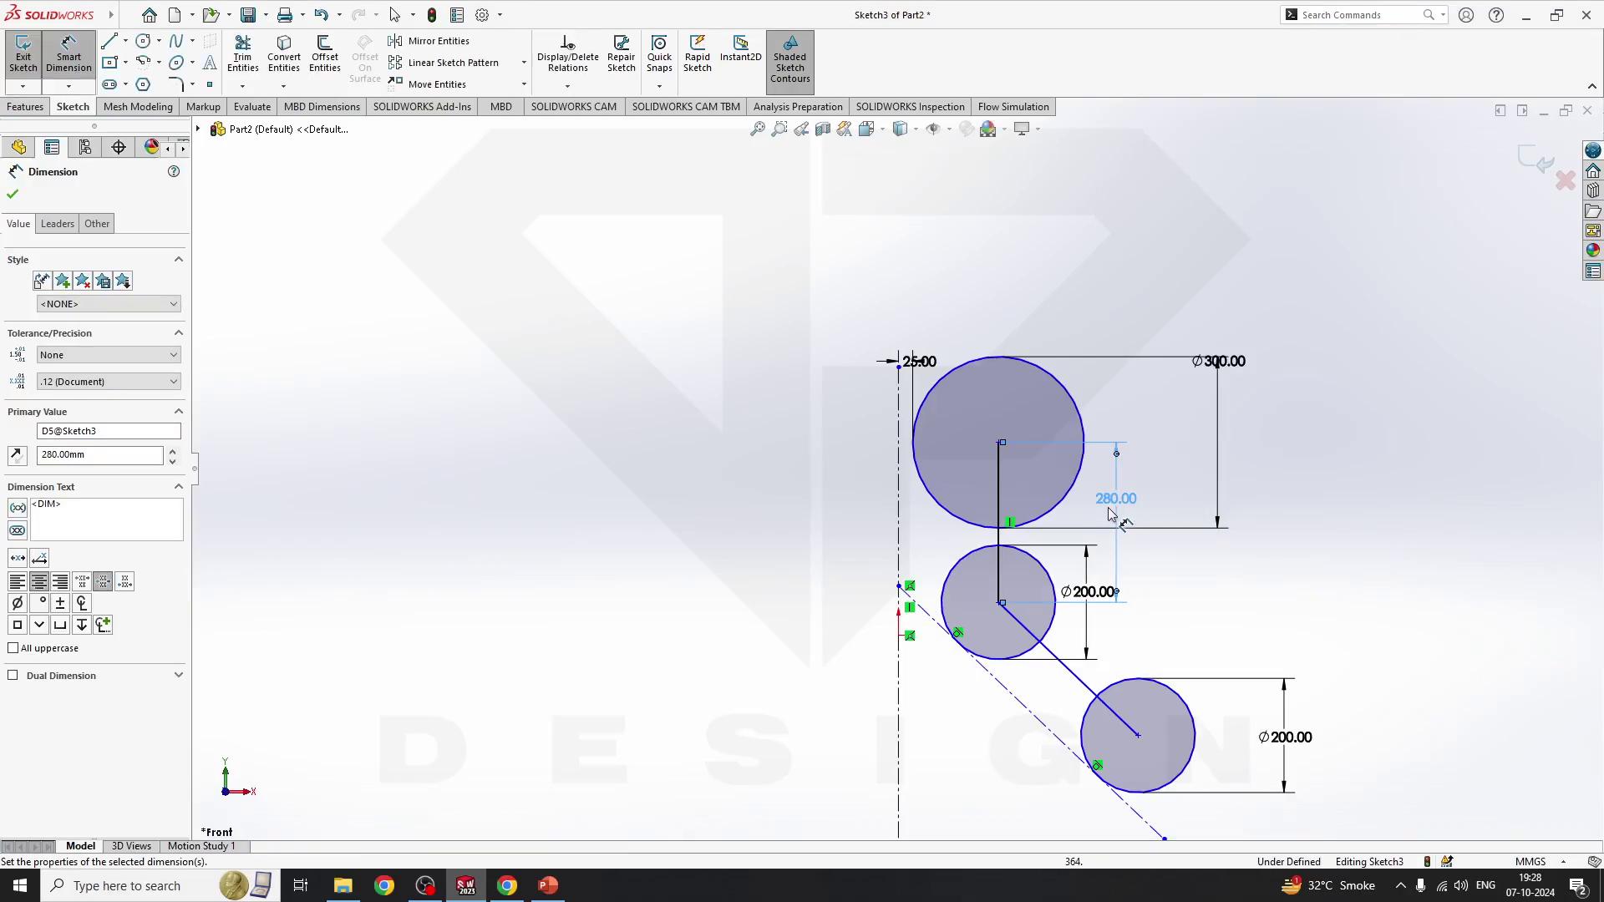
click(1061, 661)
click(994, 746)
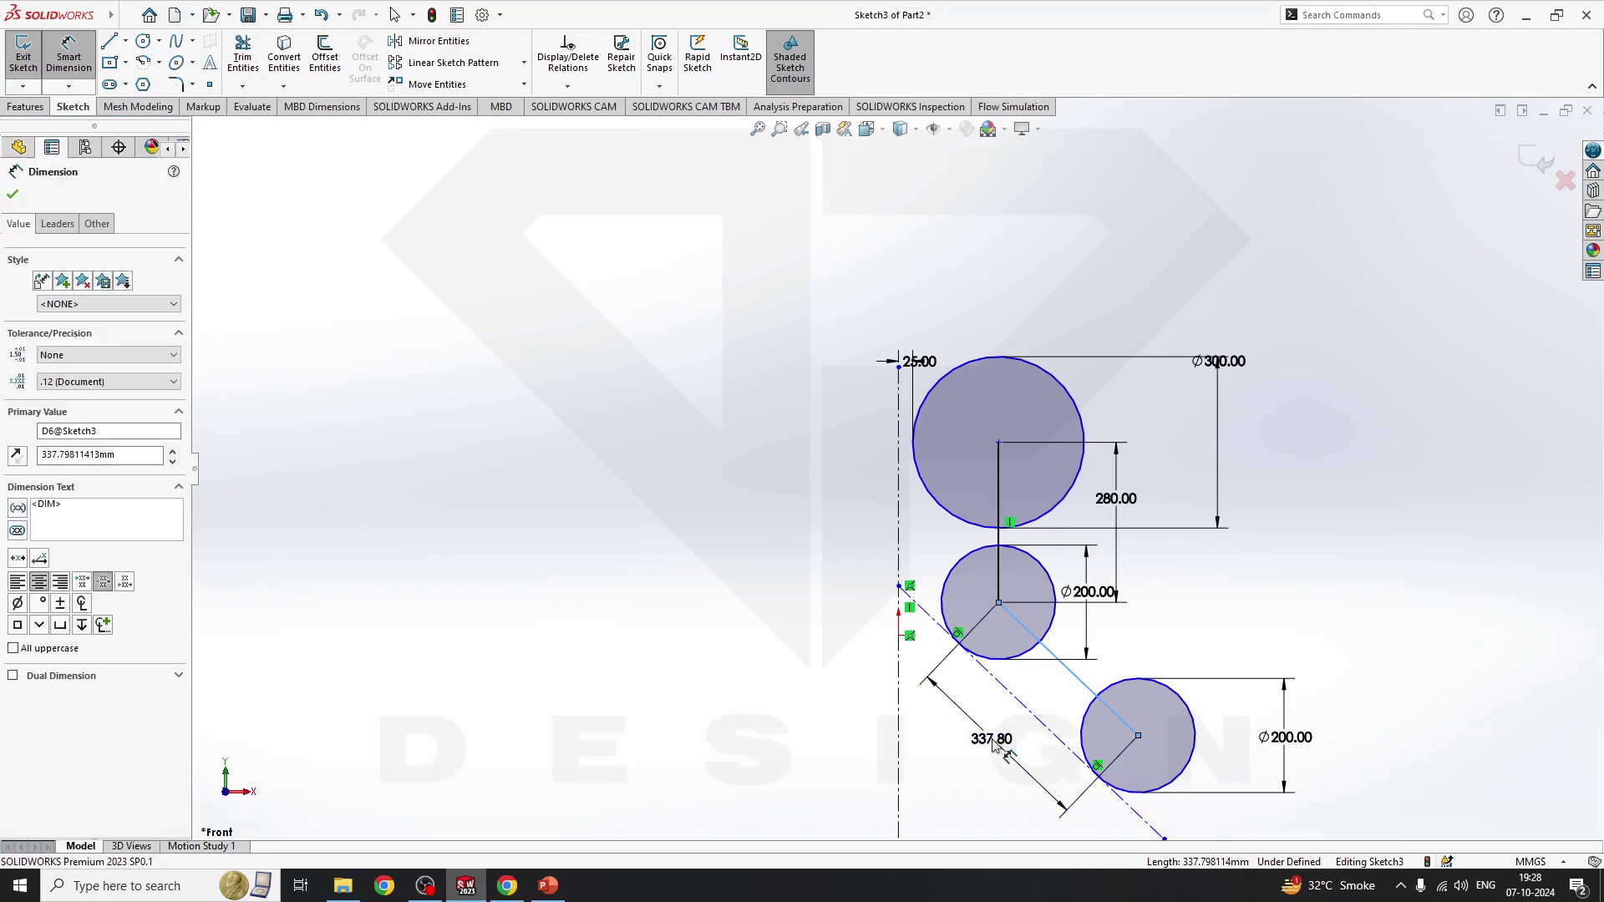
text(490)
key(Return)
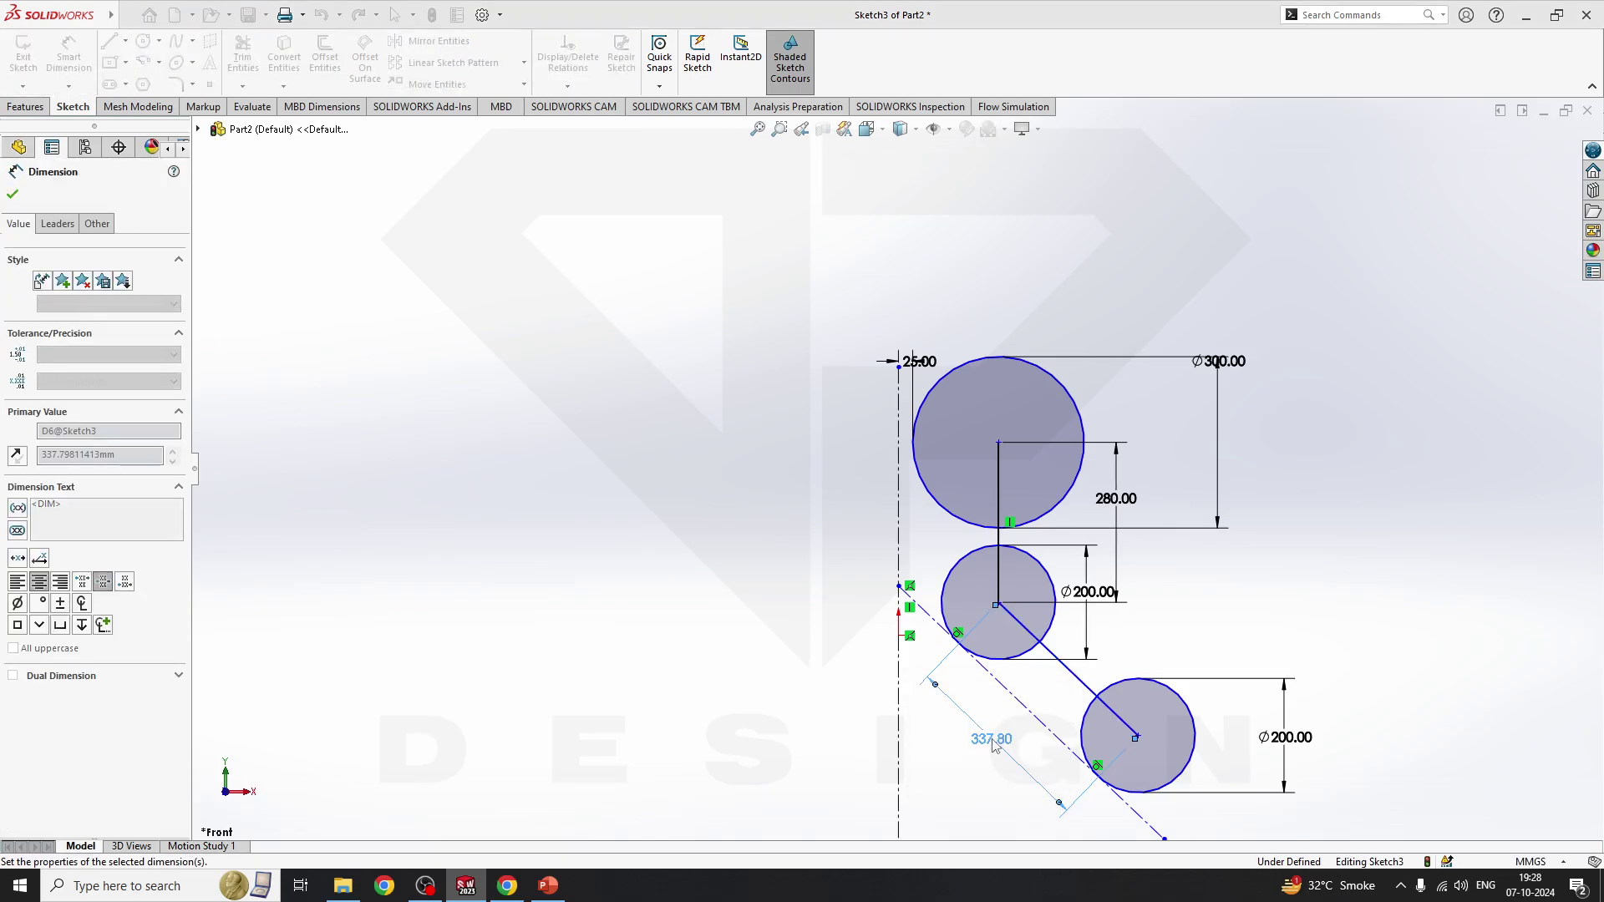
scroll(1119, 668, down, 3)
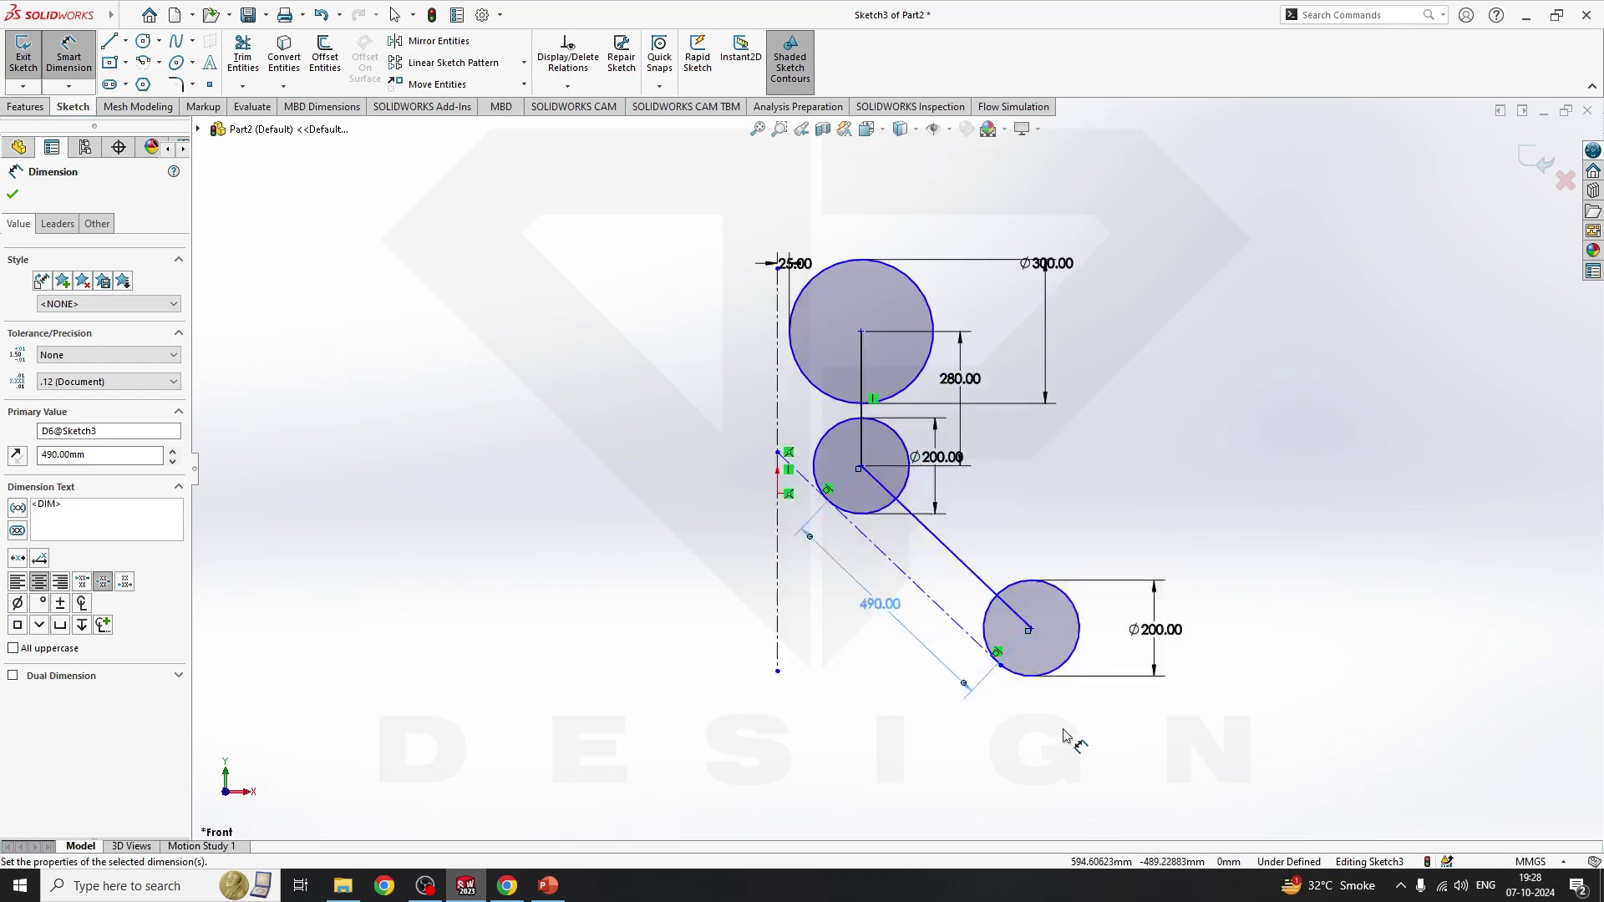
- Draw a short construction centerline just below the lower circle
click(125, 40)
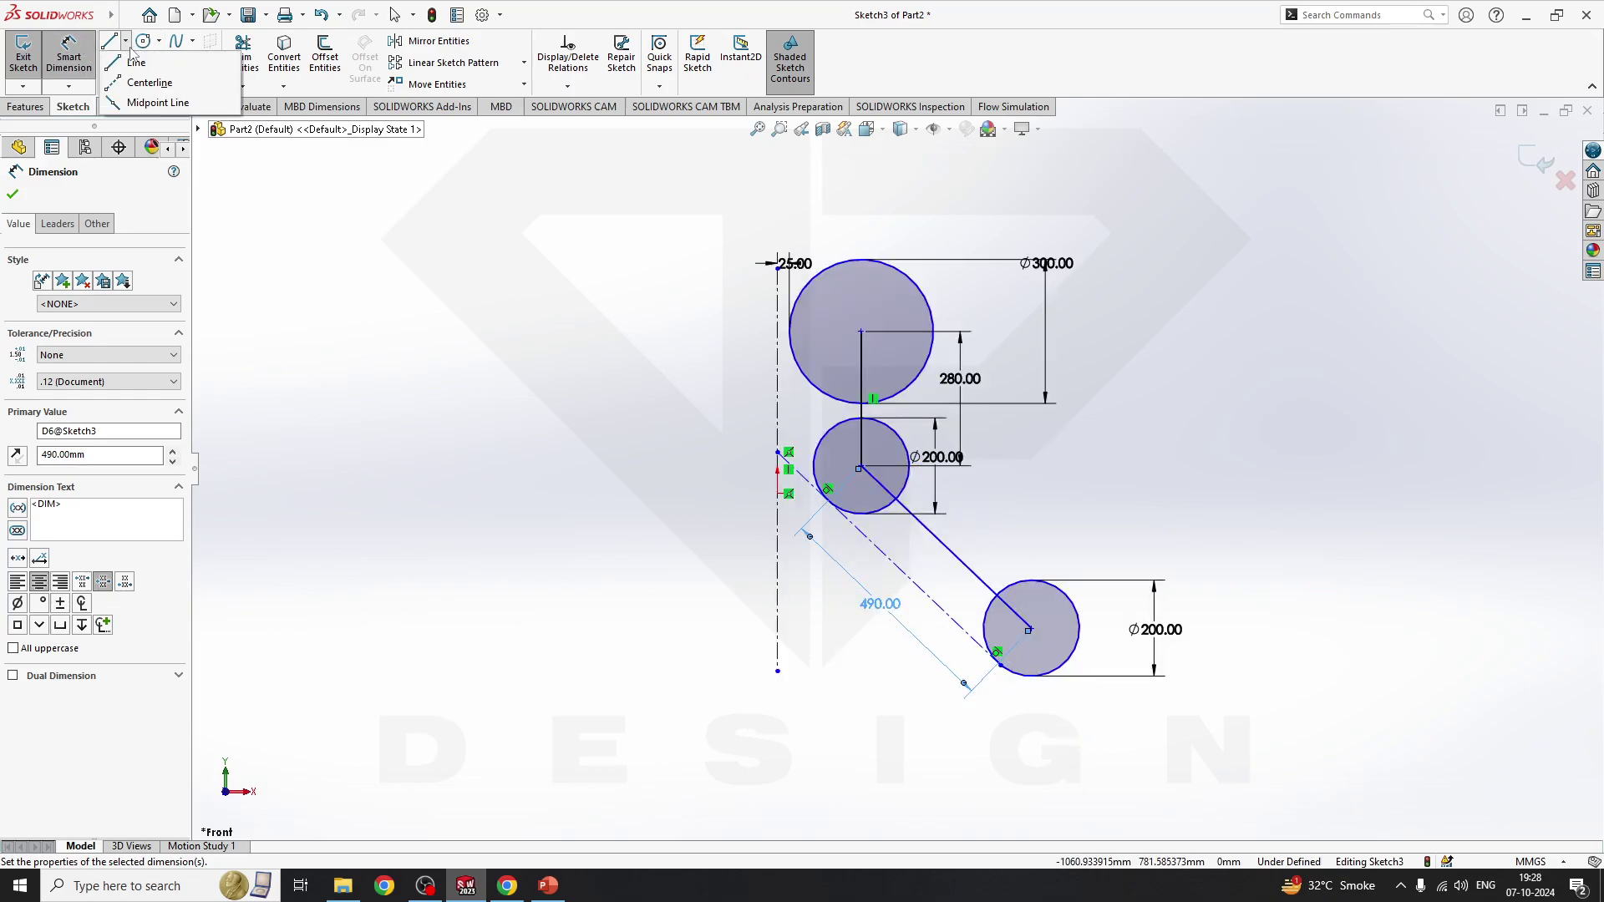
click(146, 82)
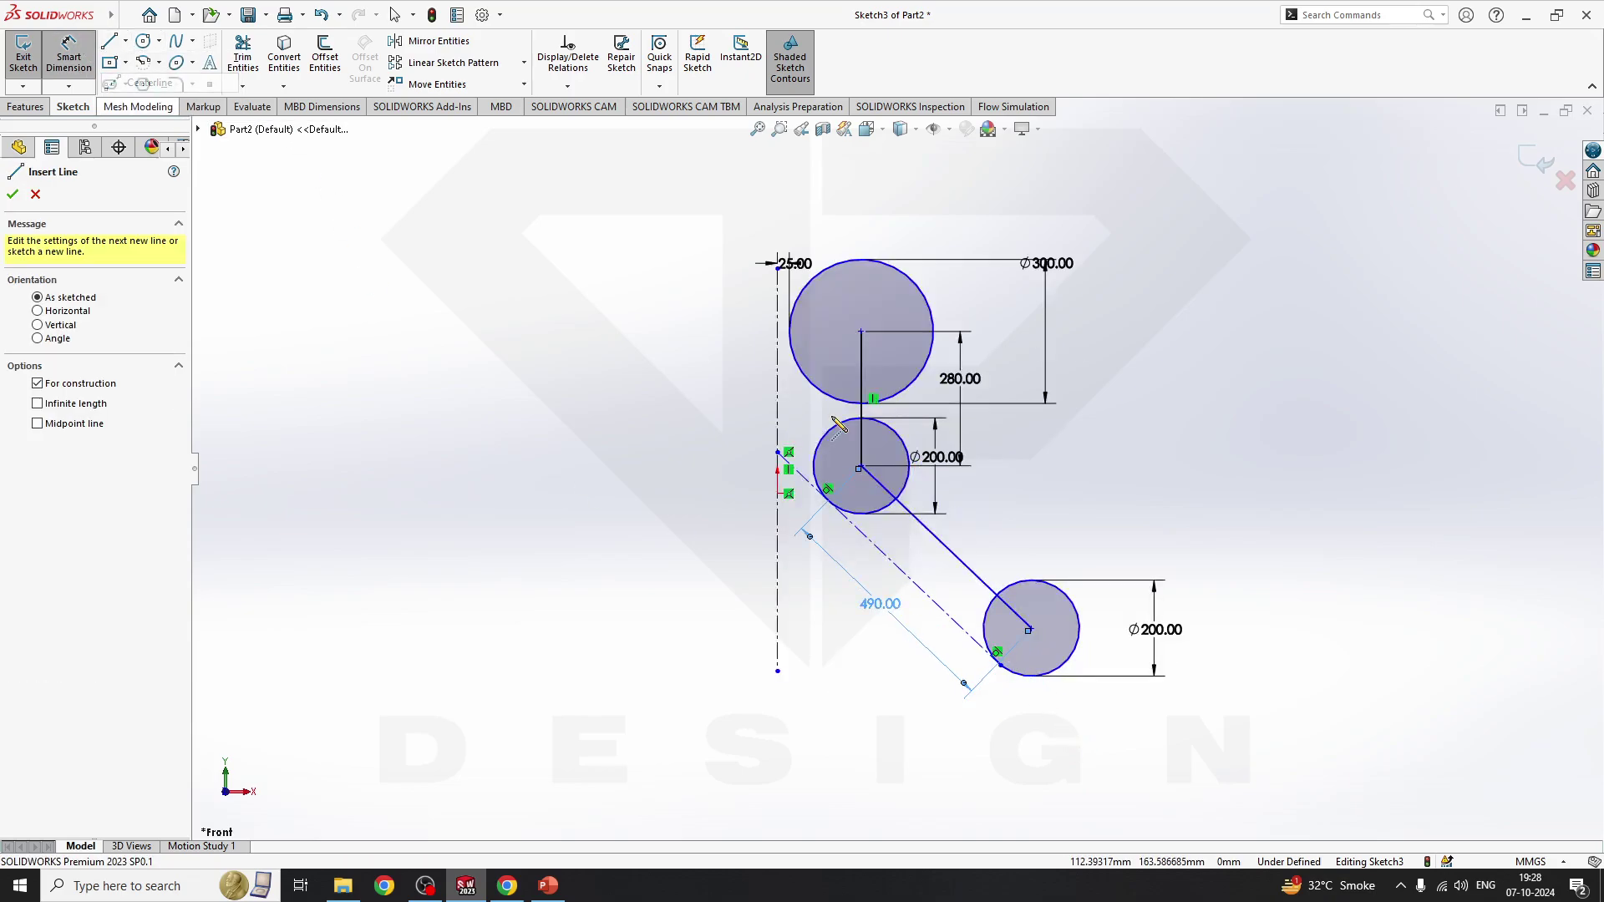
click(1009, 683)
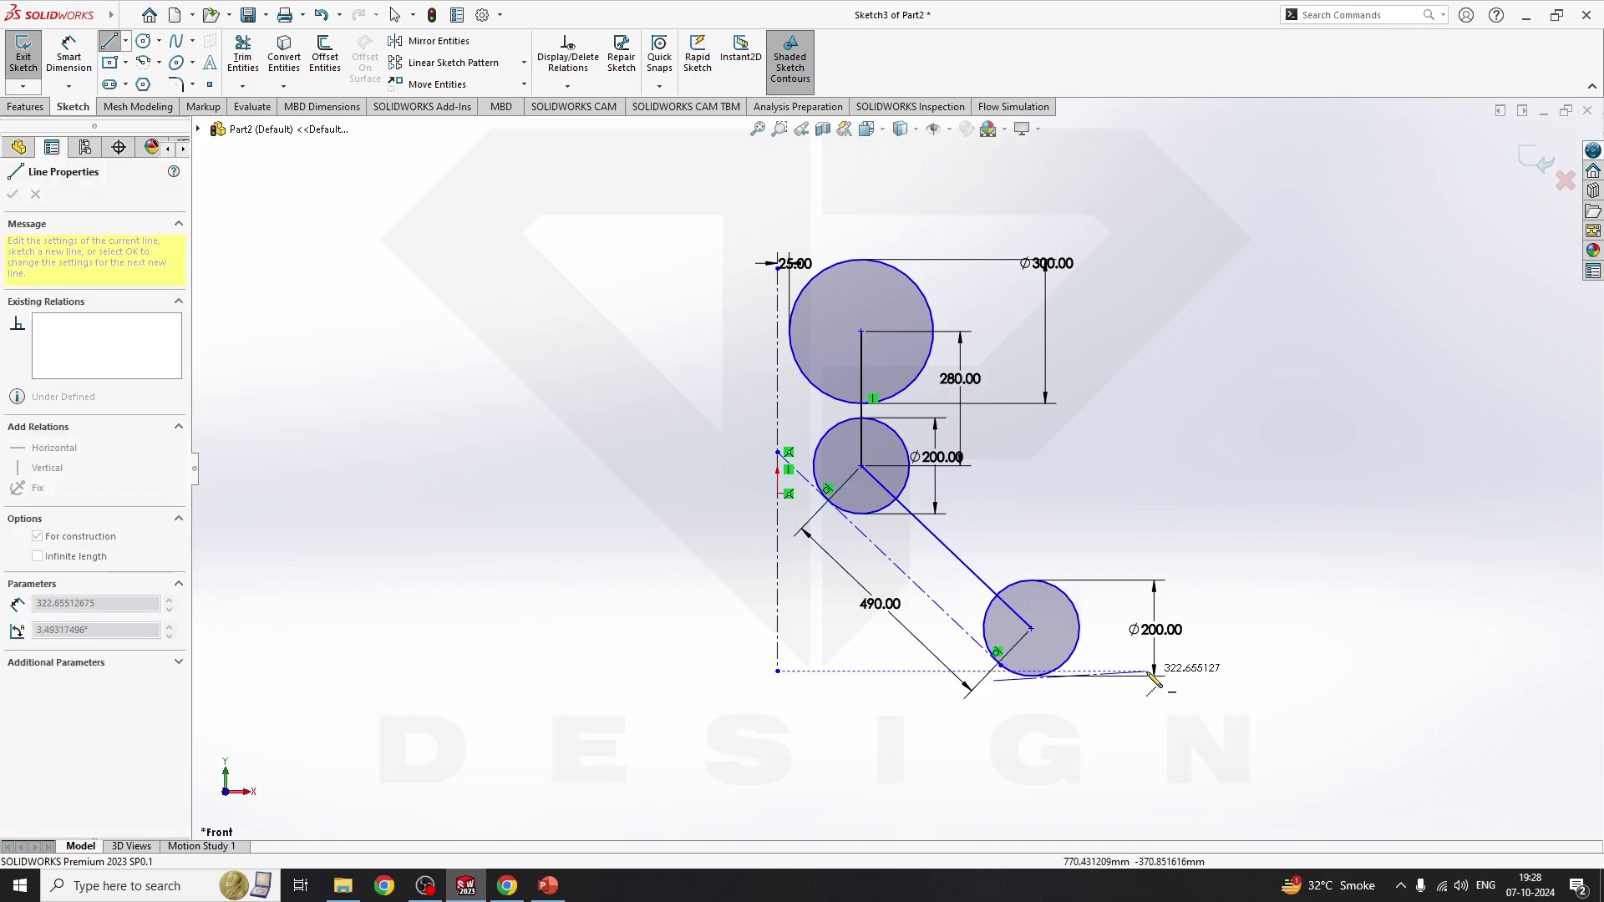
click(1096, 671)
key(Escape)
scroll(1059, 722, down, 5)
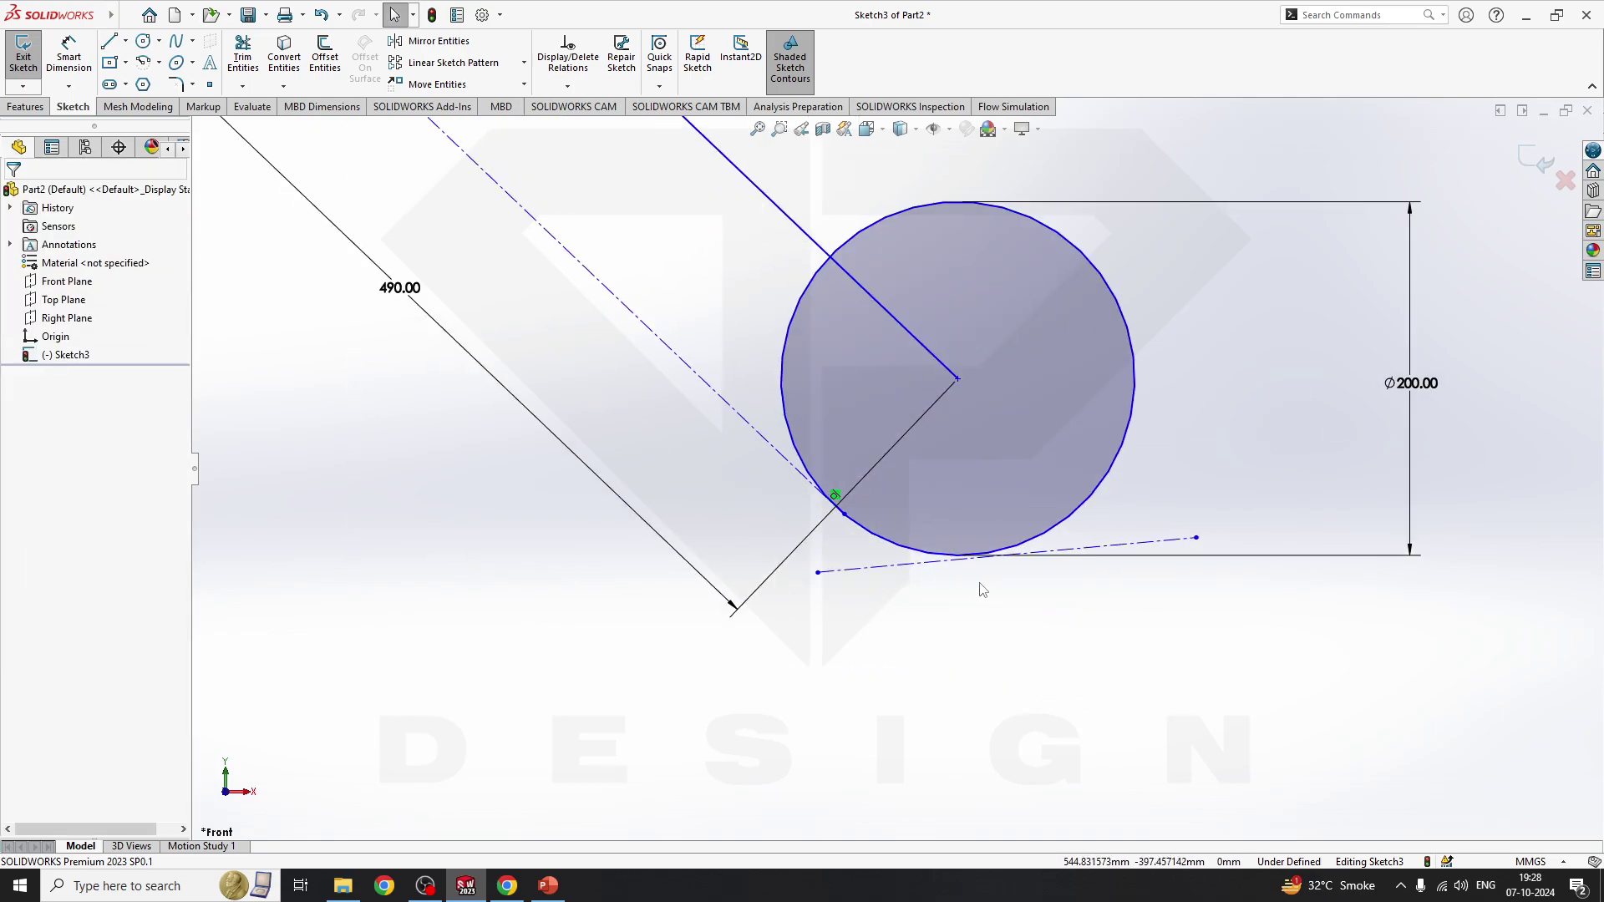
- Add a Tangent relation between the lower circle and the new centerline
click(939, 554)
ctrl+click(927, 562)
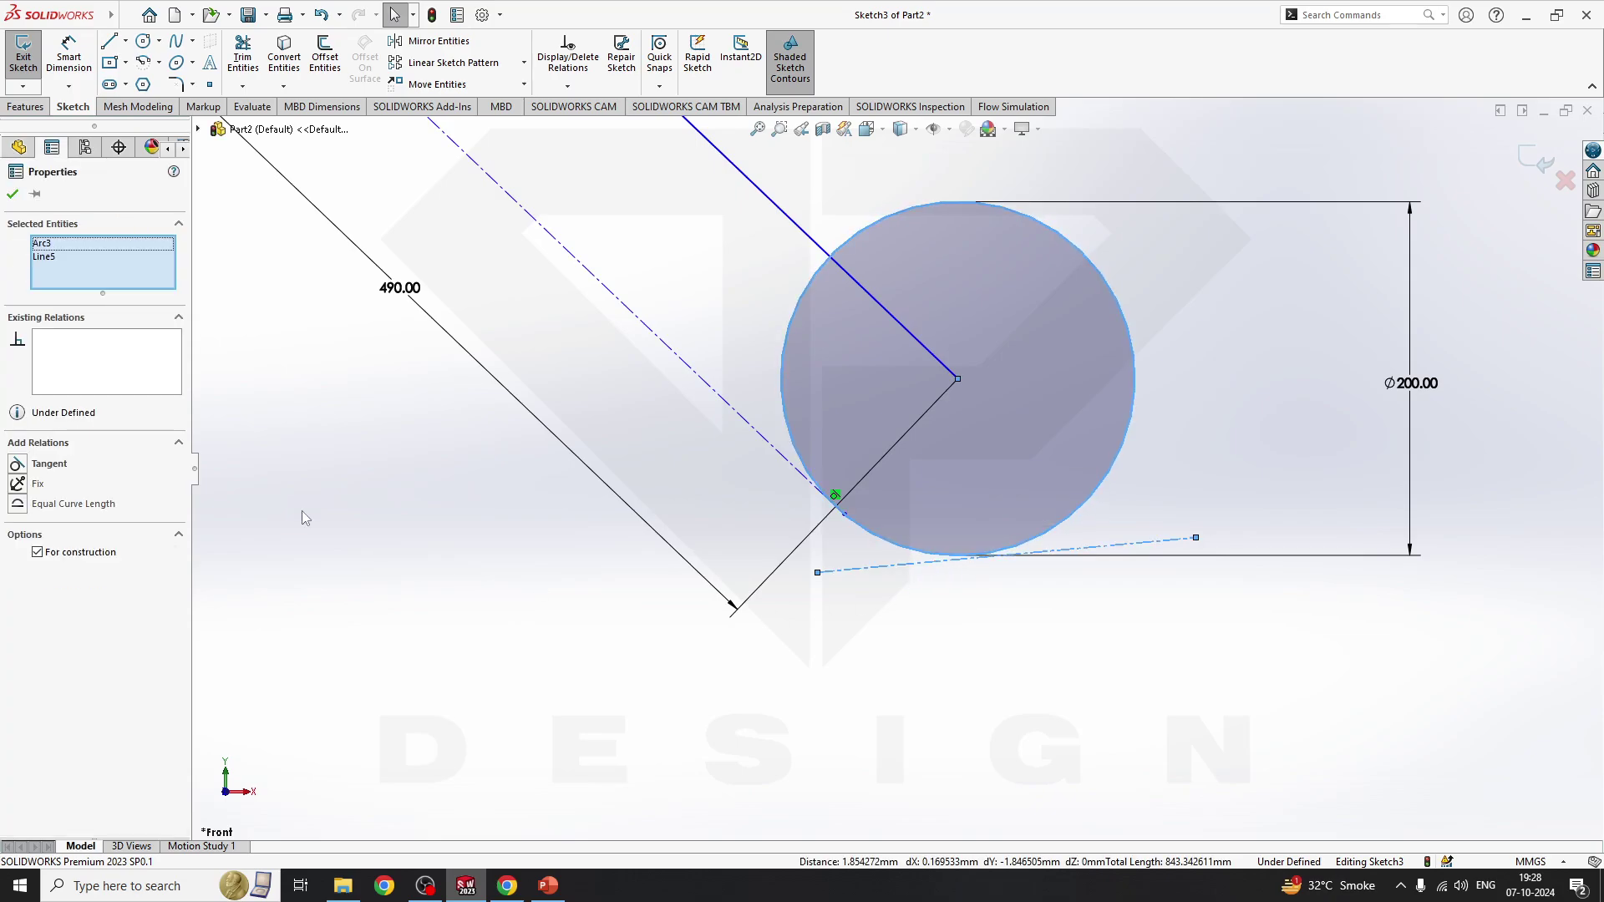
click(23, 464)
key(Escape)
scroll(895, 465, up, 6)
scroll(1049, 278, down, 3)
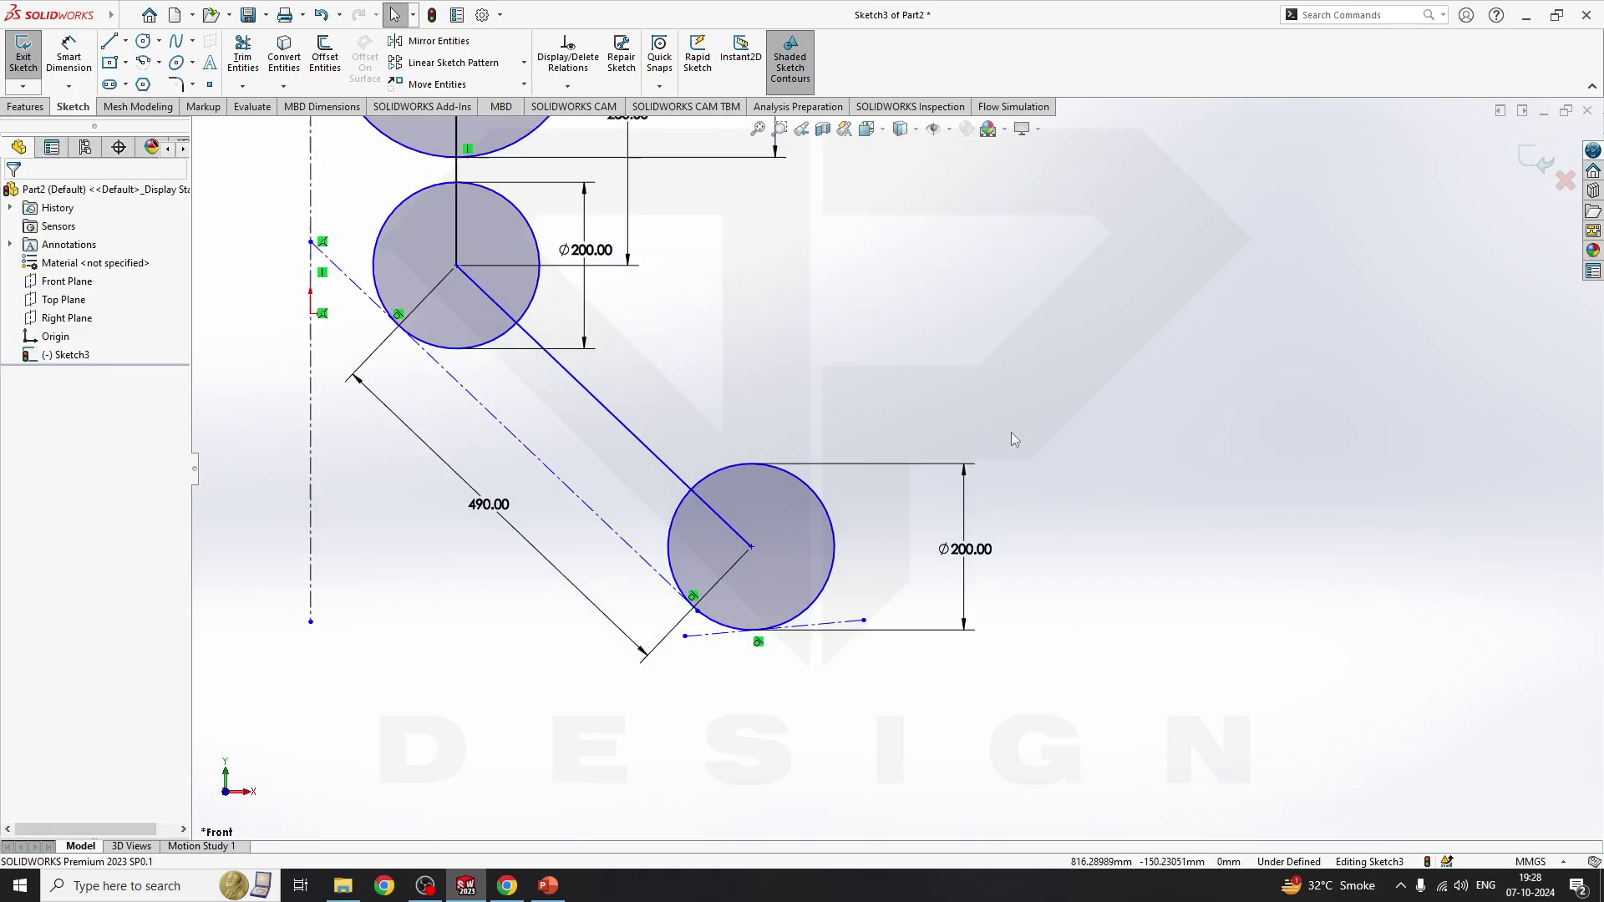
scroll(1023, 463, up, 3)
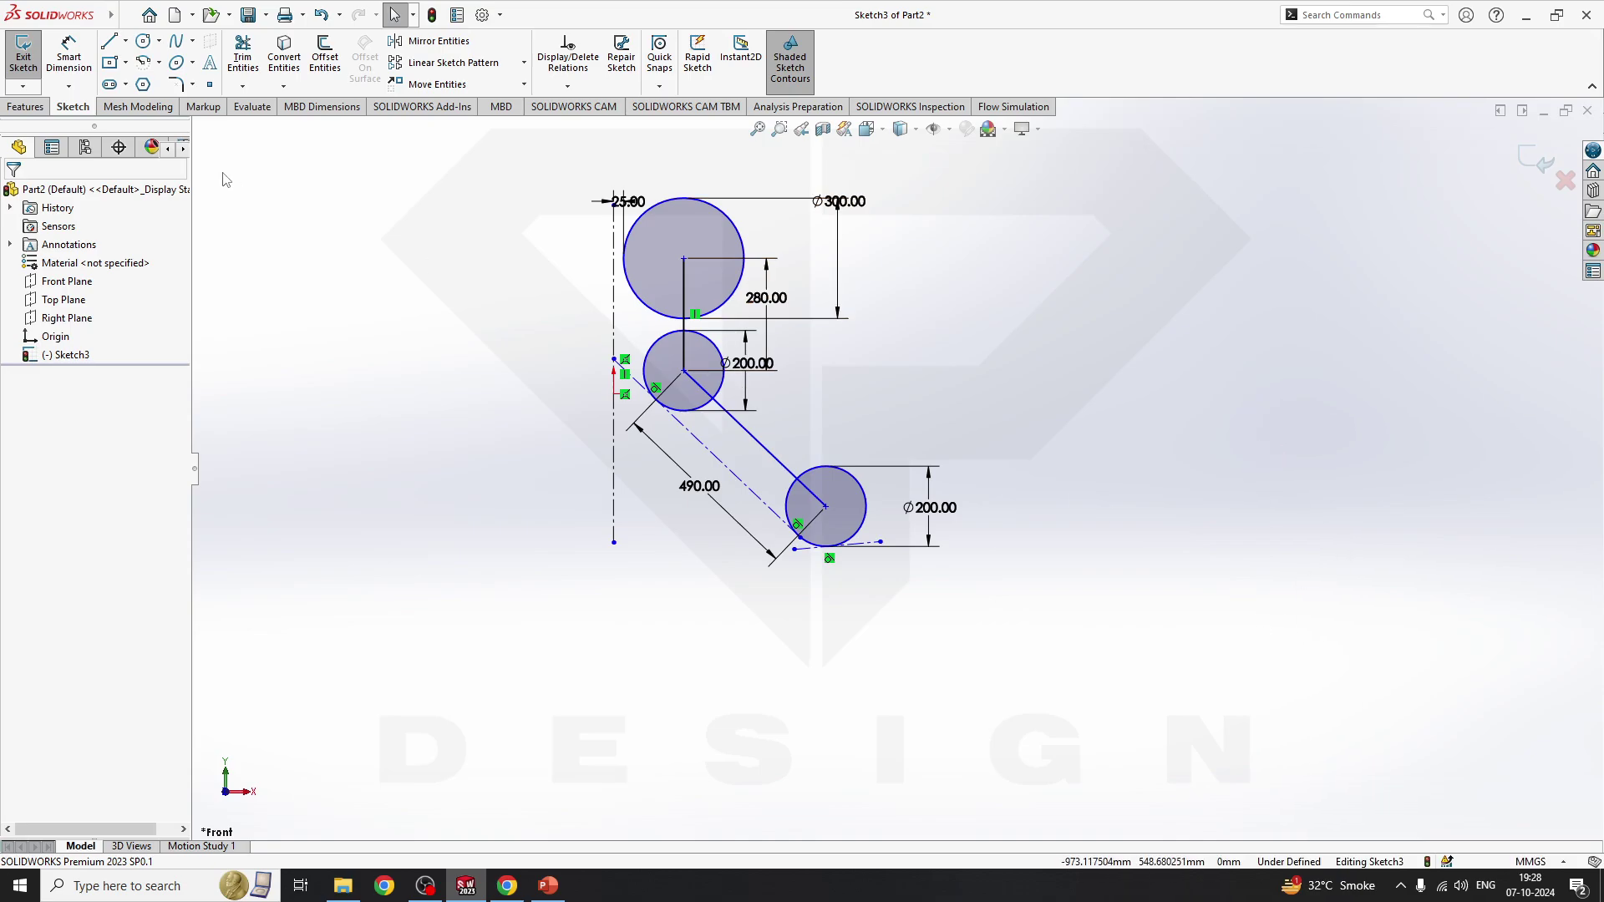
- Draw a solid line from the lower circle's centre extending far to the right
click(125, 40)
click(142, 77)
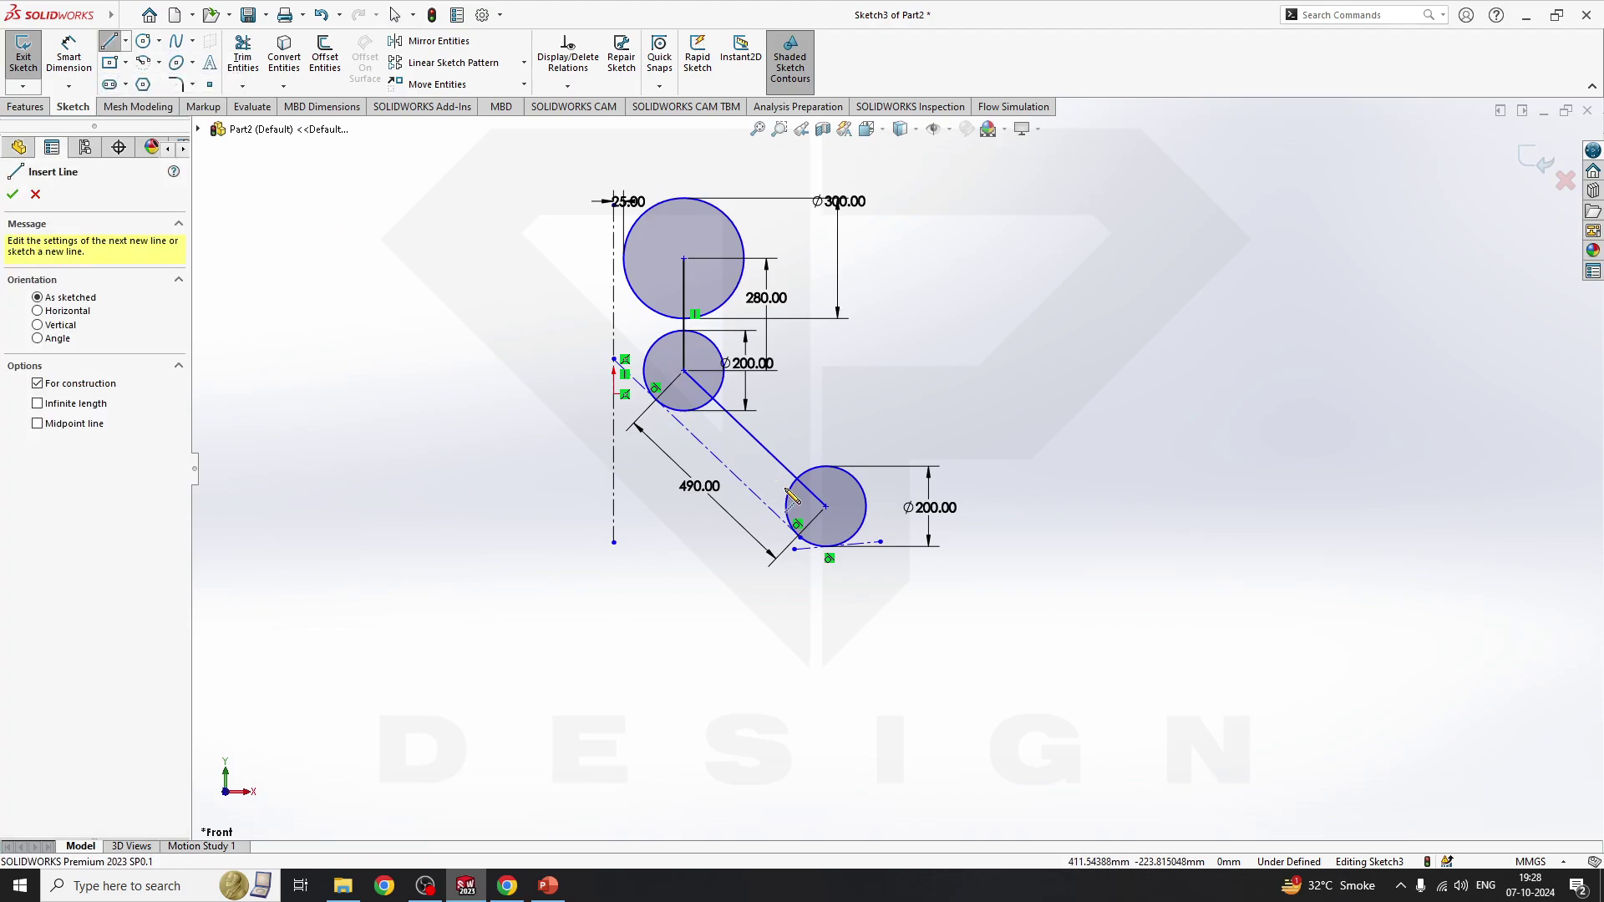
click(825, 506)
click(109, 41)
click(825, 506)
click(1244, 465)
key(Escape)
key(Escape)
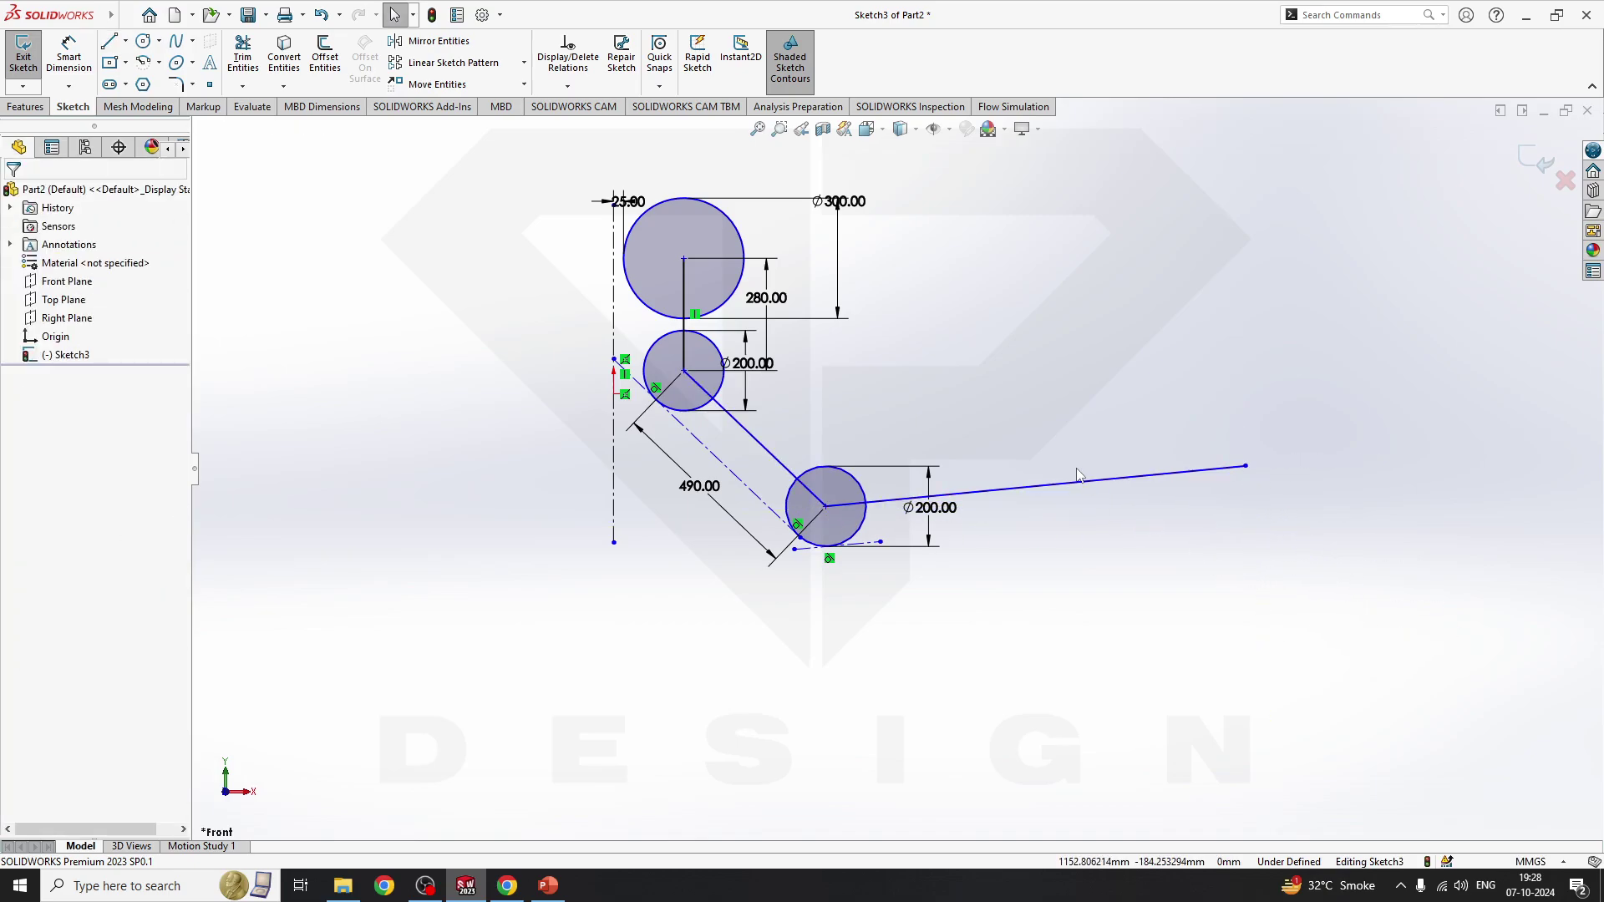
click(1077, 481)
- Dimension the new line's length to 915 mm
click(96, 72)
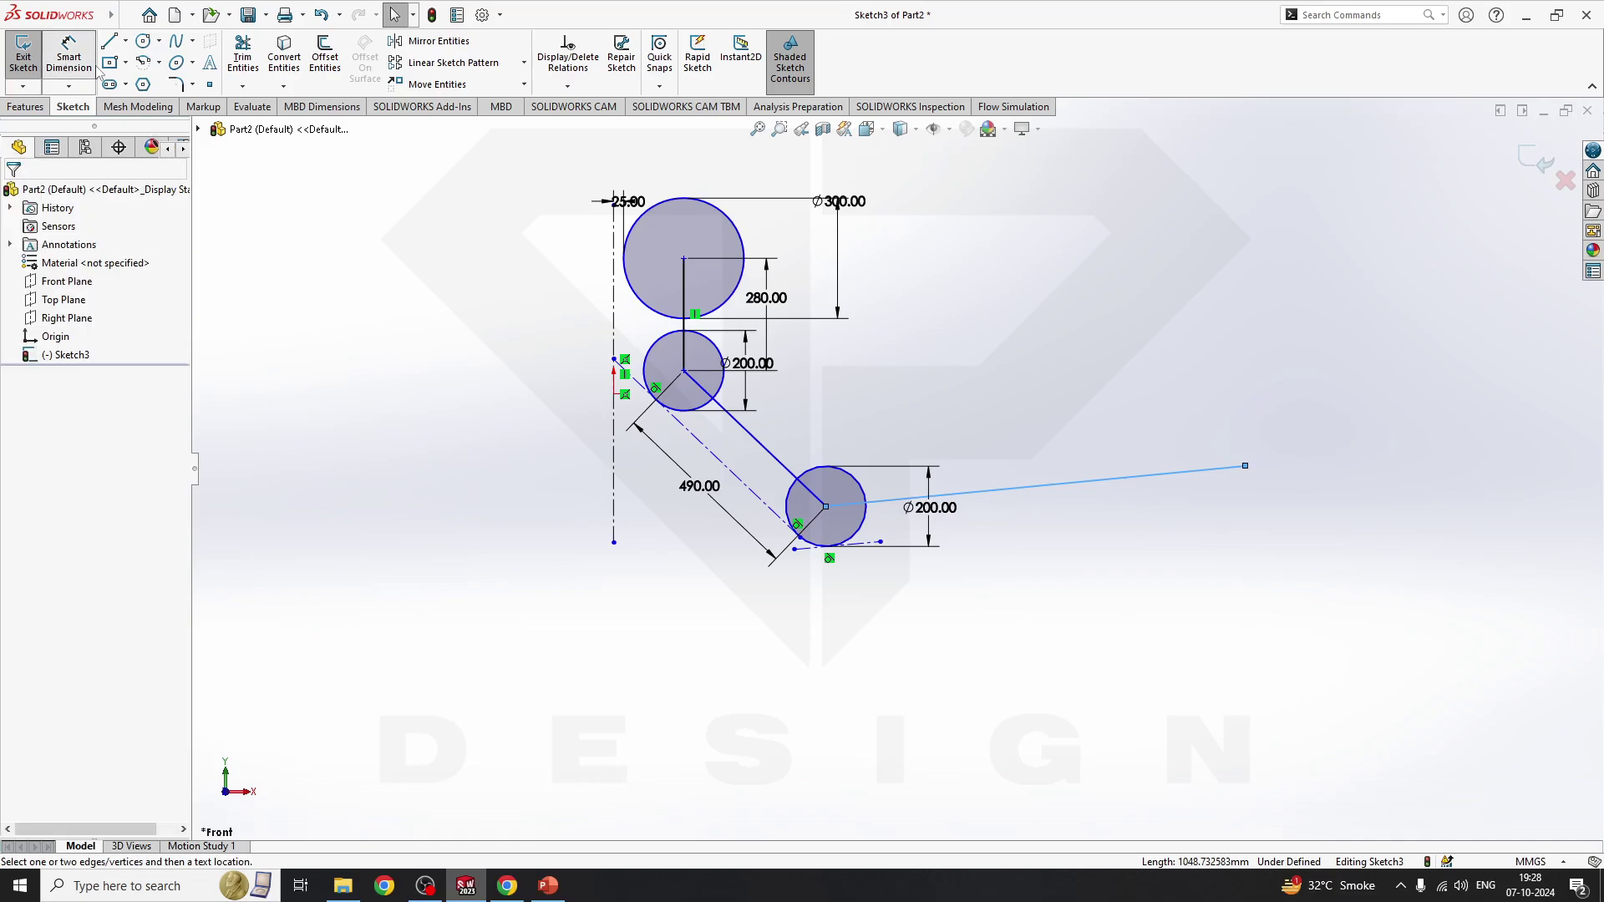
click(1023, 488)
click(1015, 505)
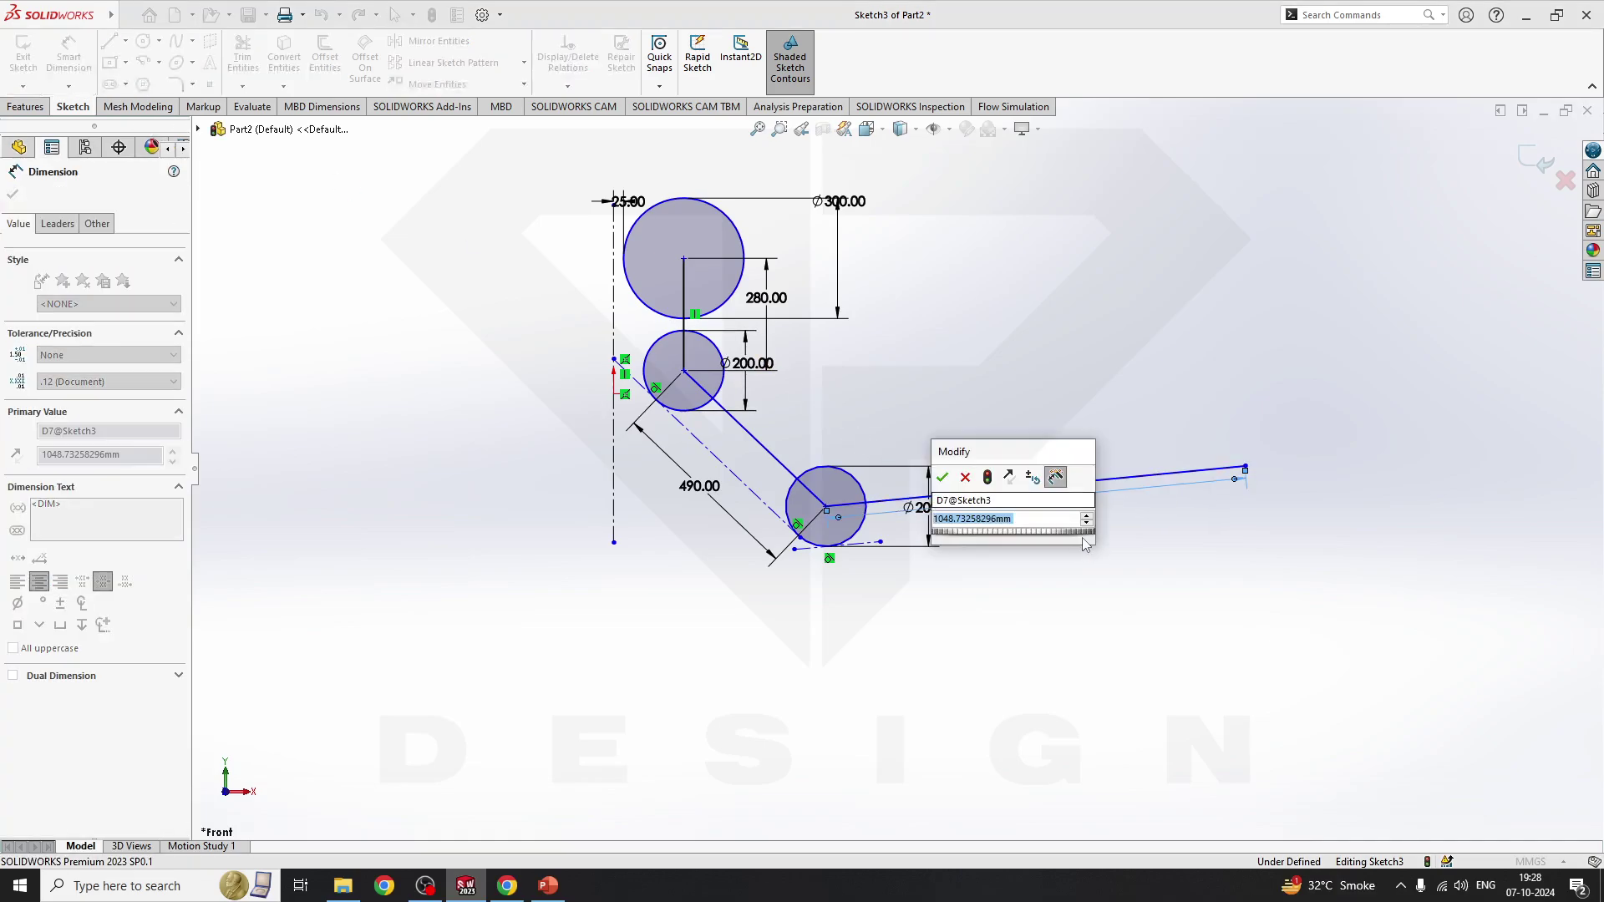
text(915)
key(Return)
click(1300, 683)
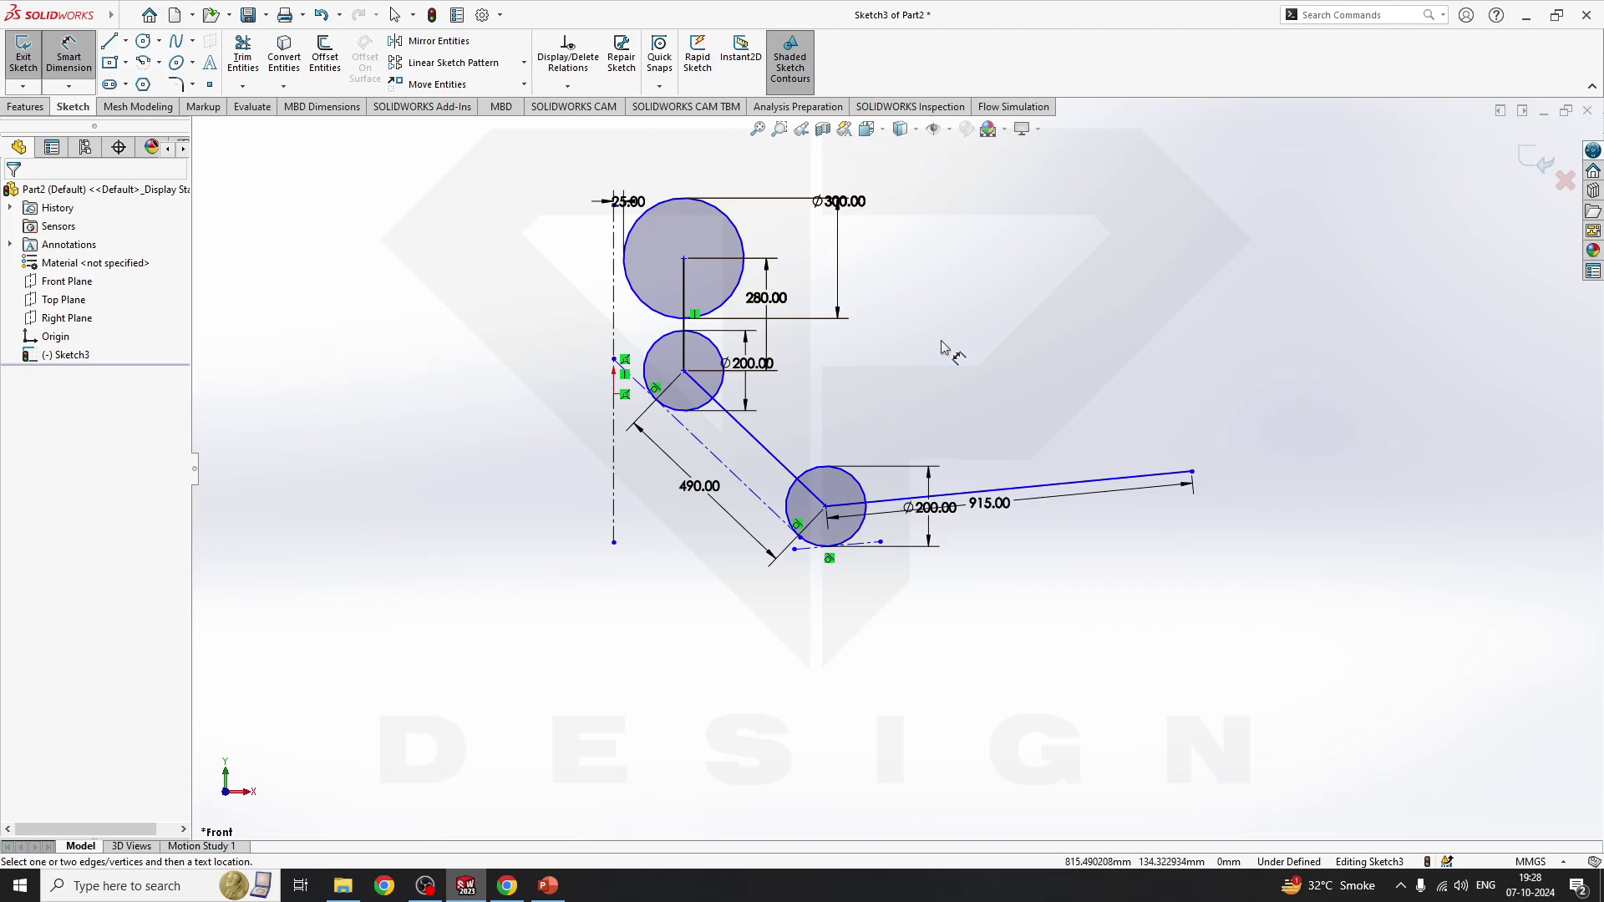
scroll(939, 417, up, 2)
scroll(894, 401, down, 1)
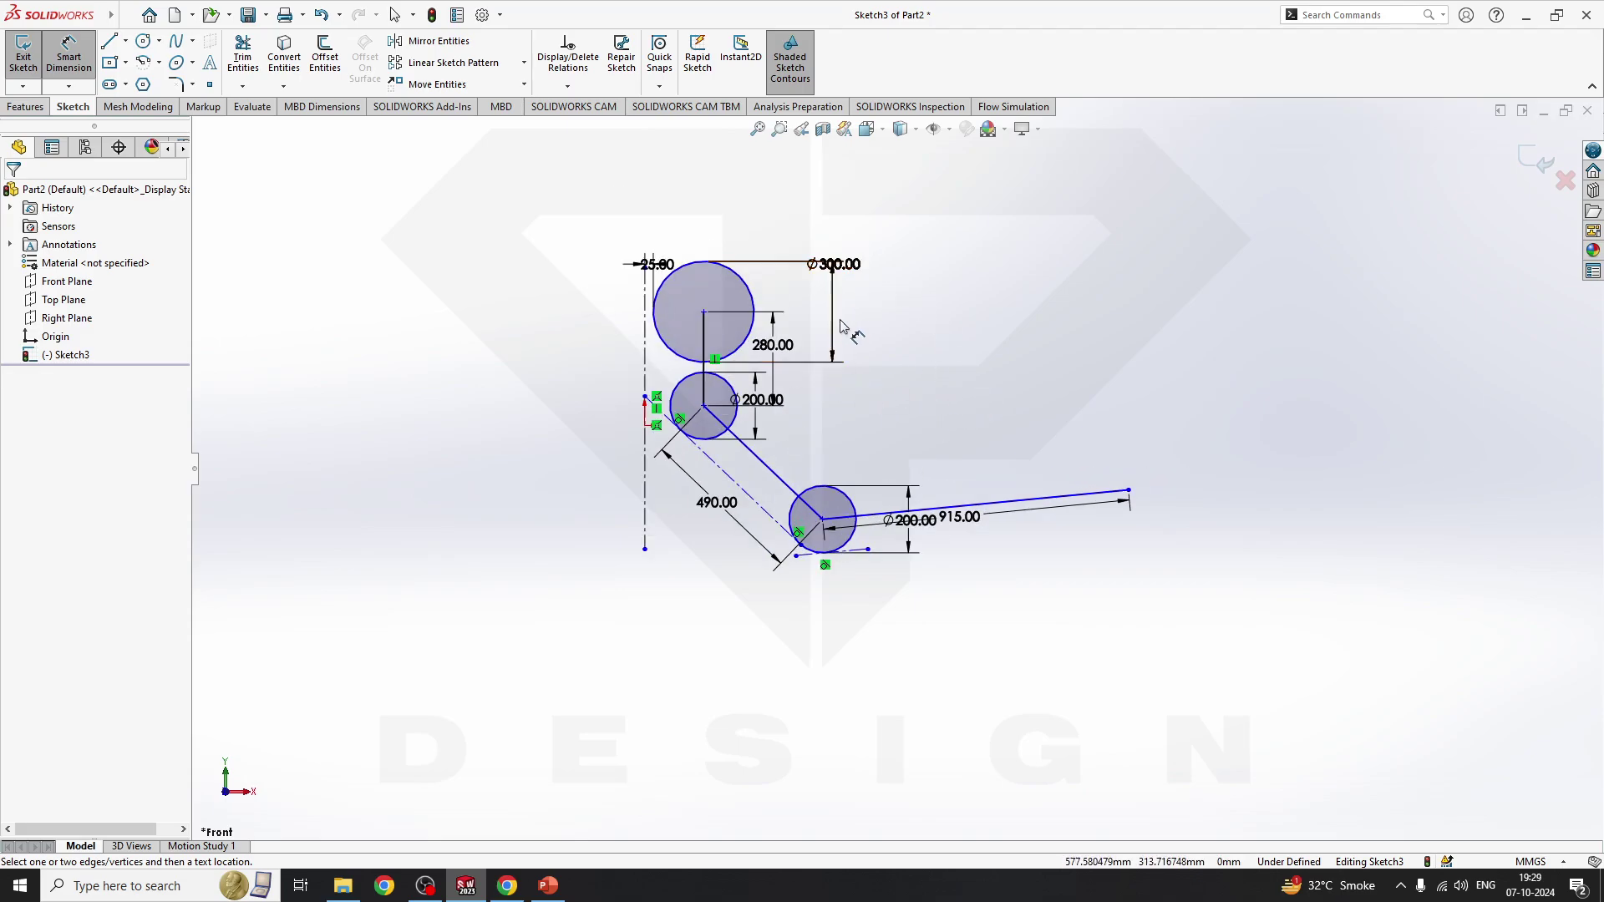
scroll(841, 326, down, 2)
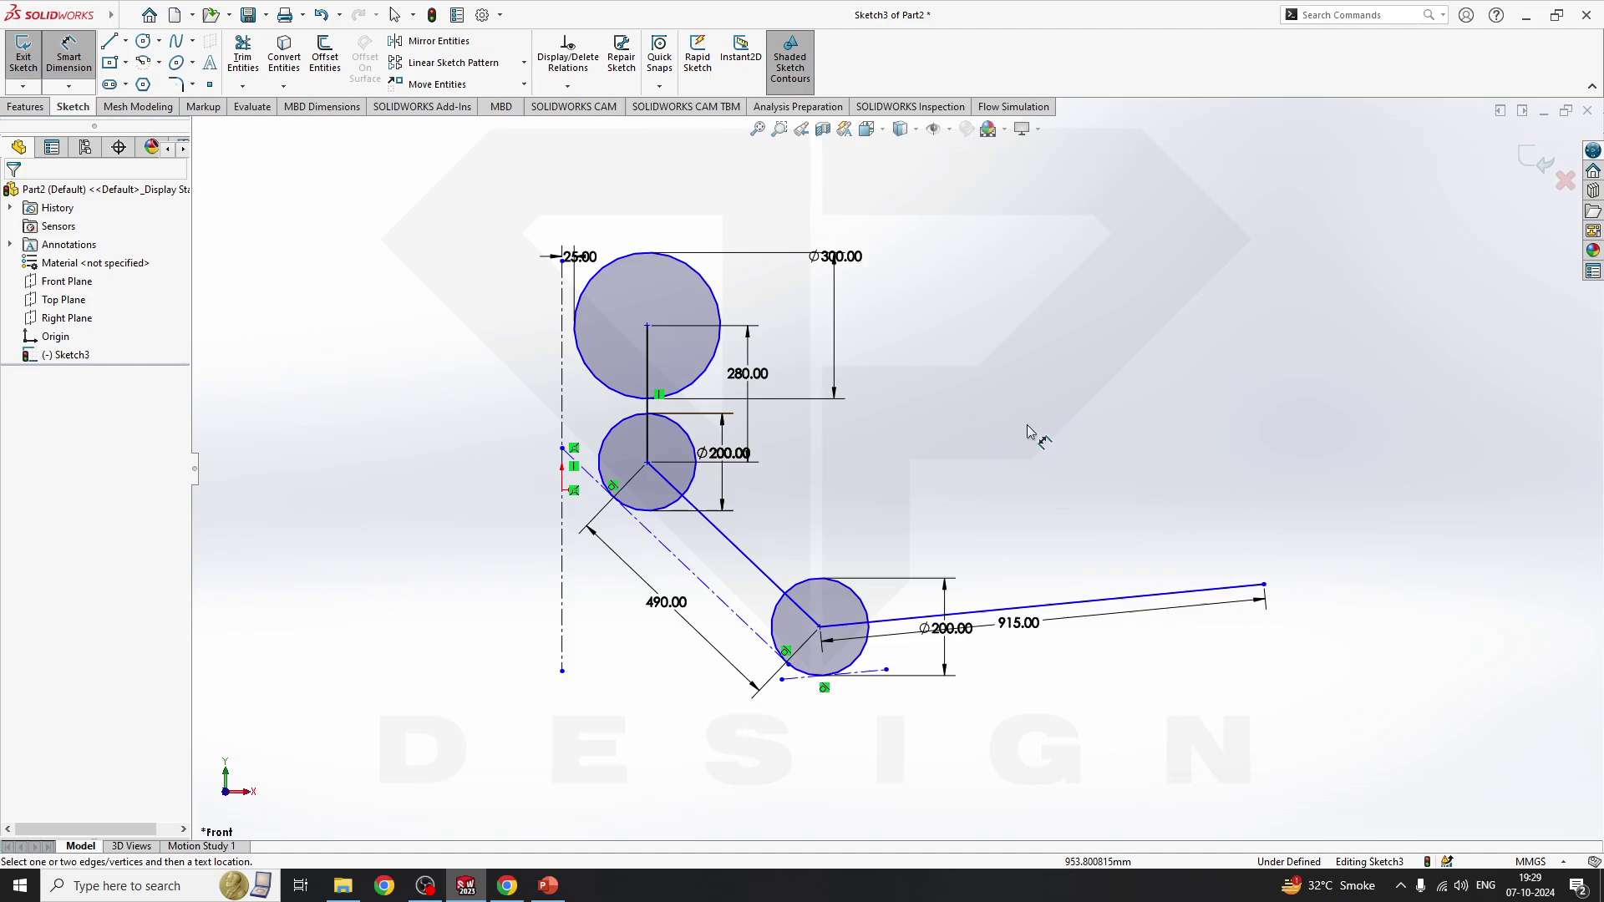
key(Escape)
middle_drag(1045, 433, 359, 455)
scroll(347, 458, down, 3)
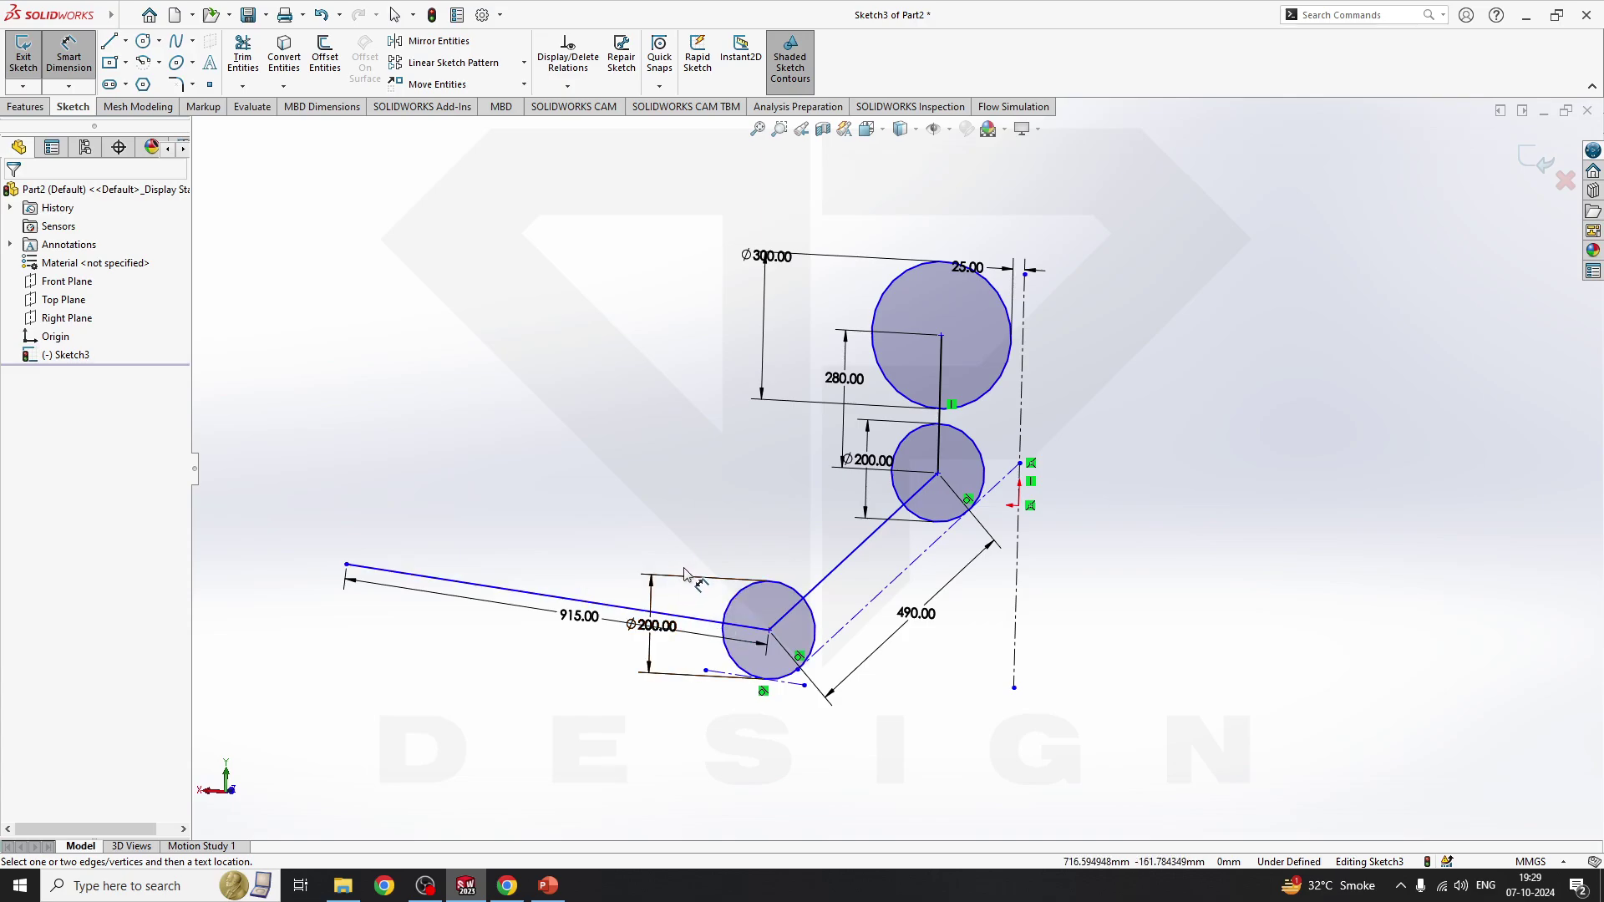
middle_drag(772, 534, 818, 542)
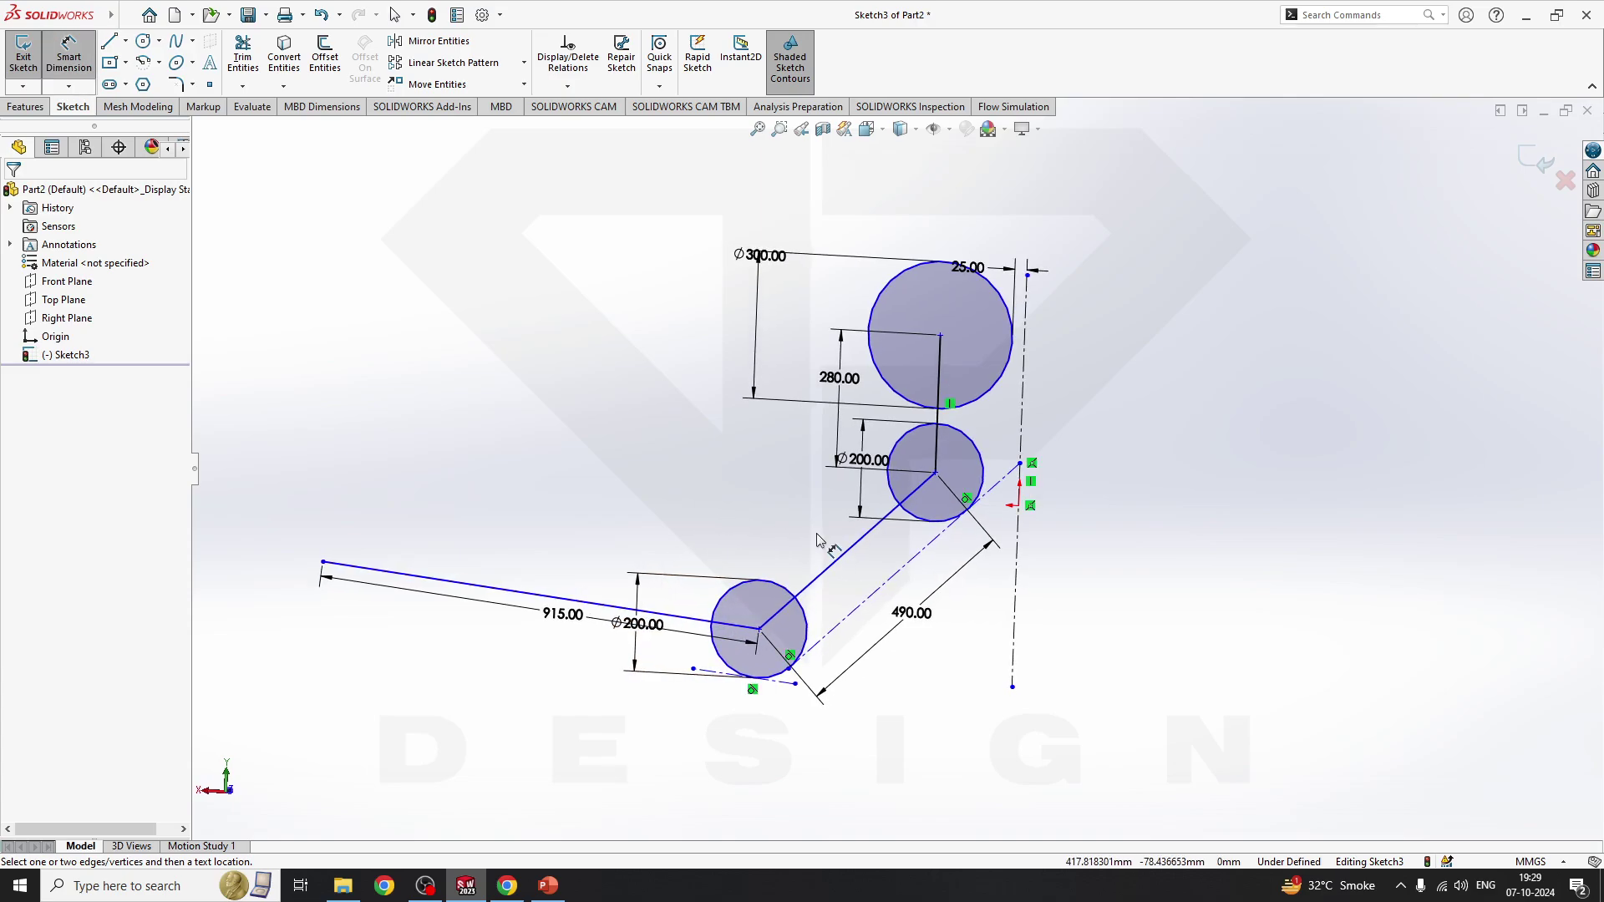